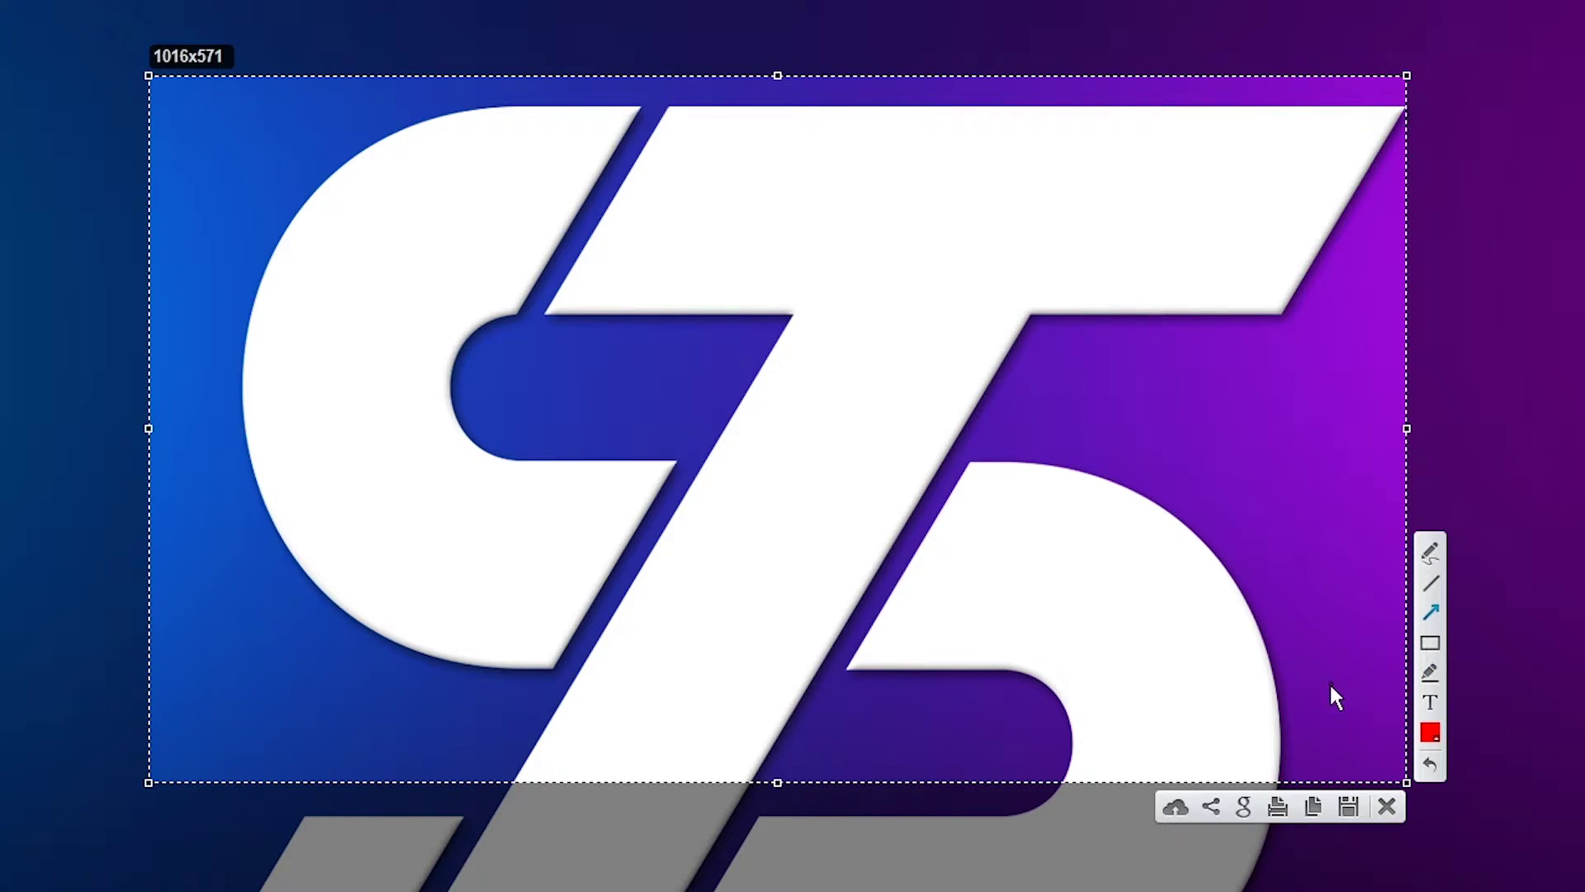
Step: Mark the Lightshot logo capture with a red arrow and a red rectangle, then discard it
{"action": "left_click_drag", "start_coordinate": [1331, 686], "coordinate": [1091, 520]}
{"action": "left_click_drag", "start_coordinate": [737, 404], "coordinate": [1060, 536]}
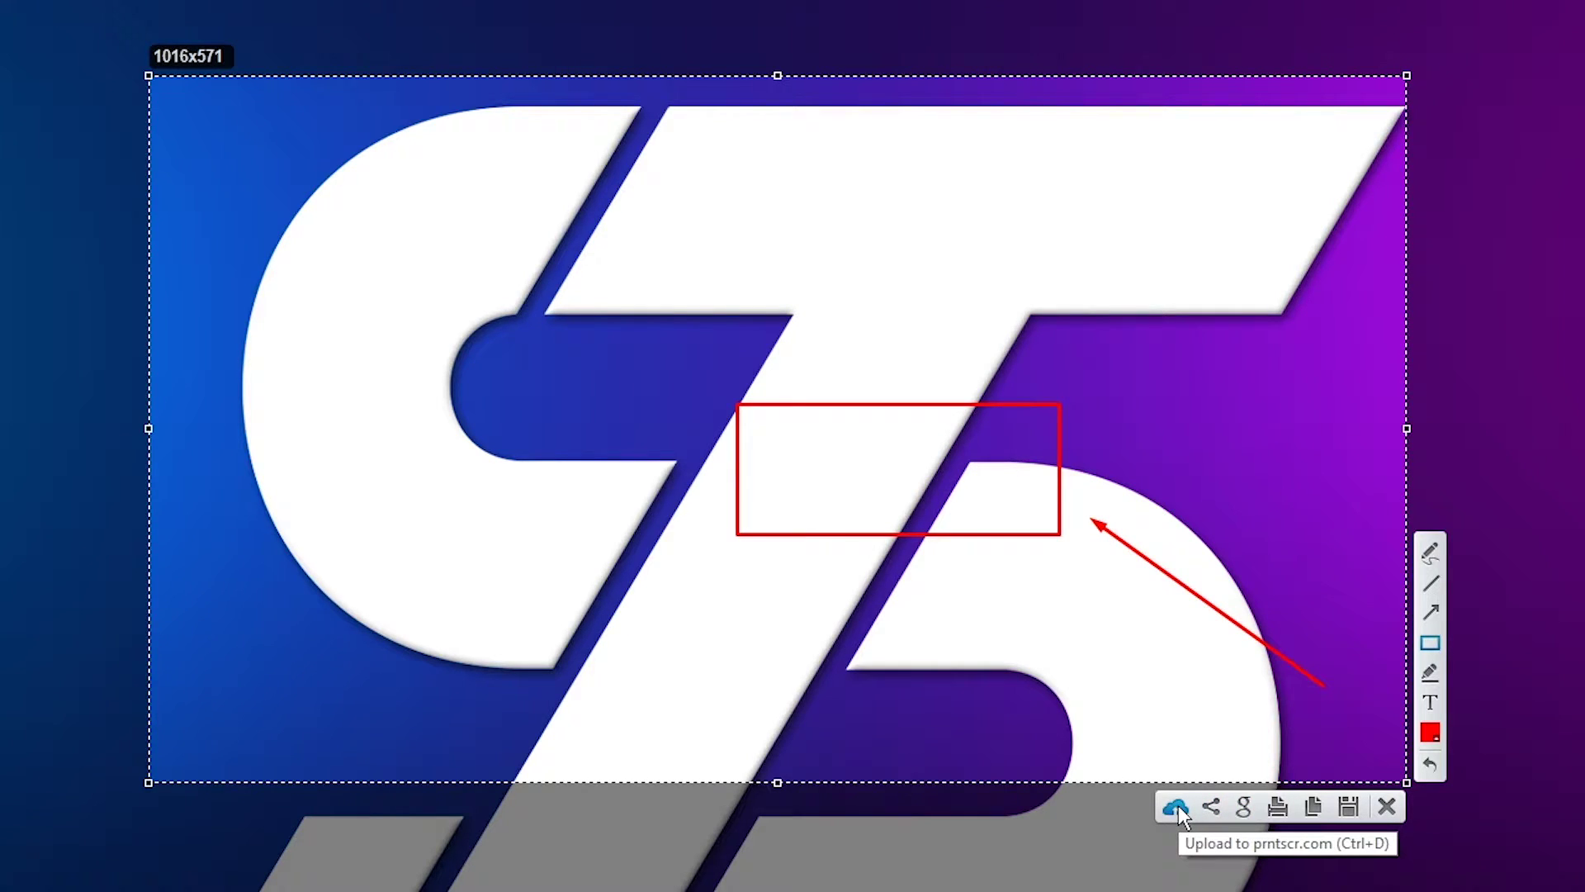
{"action": "left_click", "coordinate": [1390, 801]}
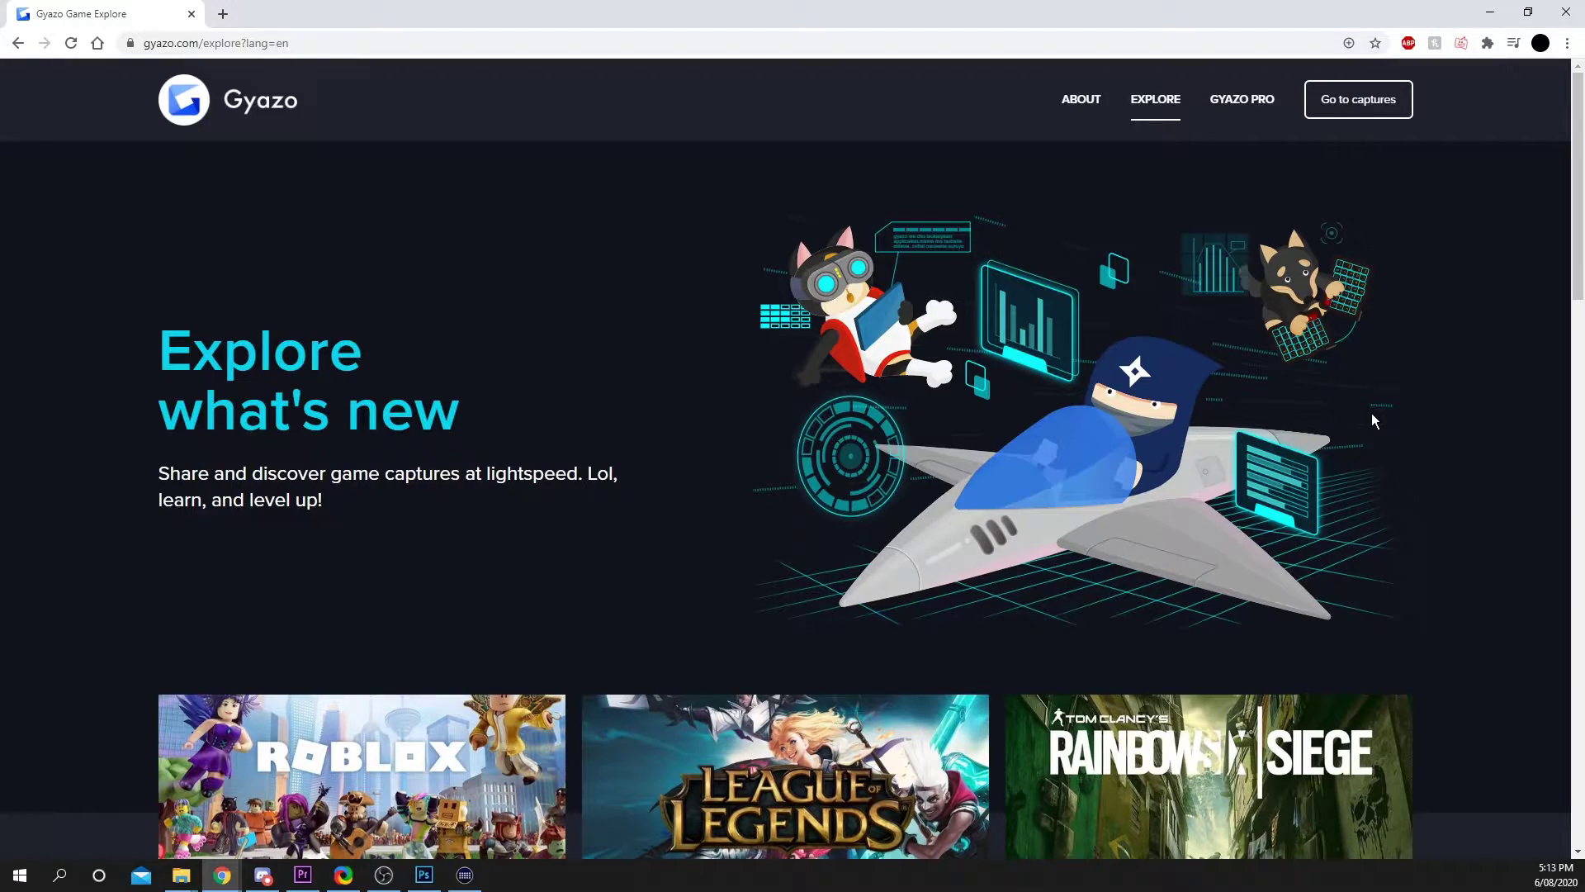
Step: Start a Gyazo image capture with Ctrl+Shift+C and select the screen area to grab
{"action": "key", "text": "ctrl"}
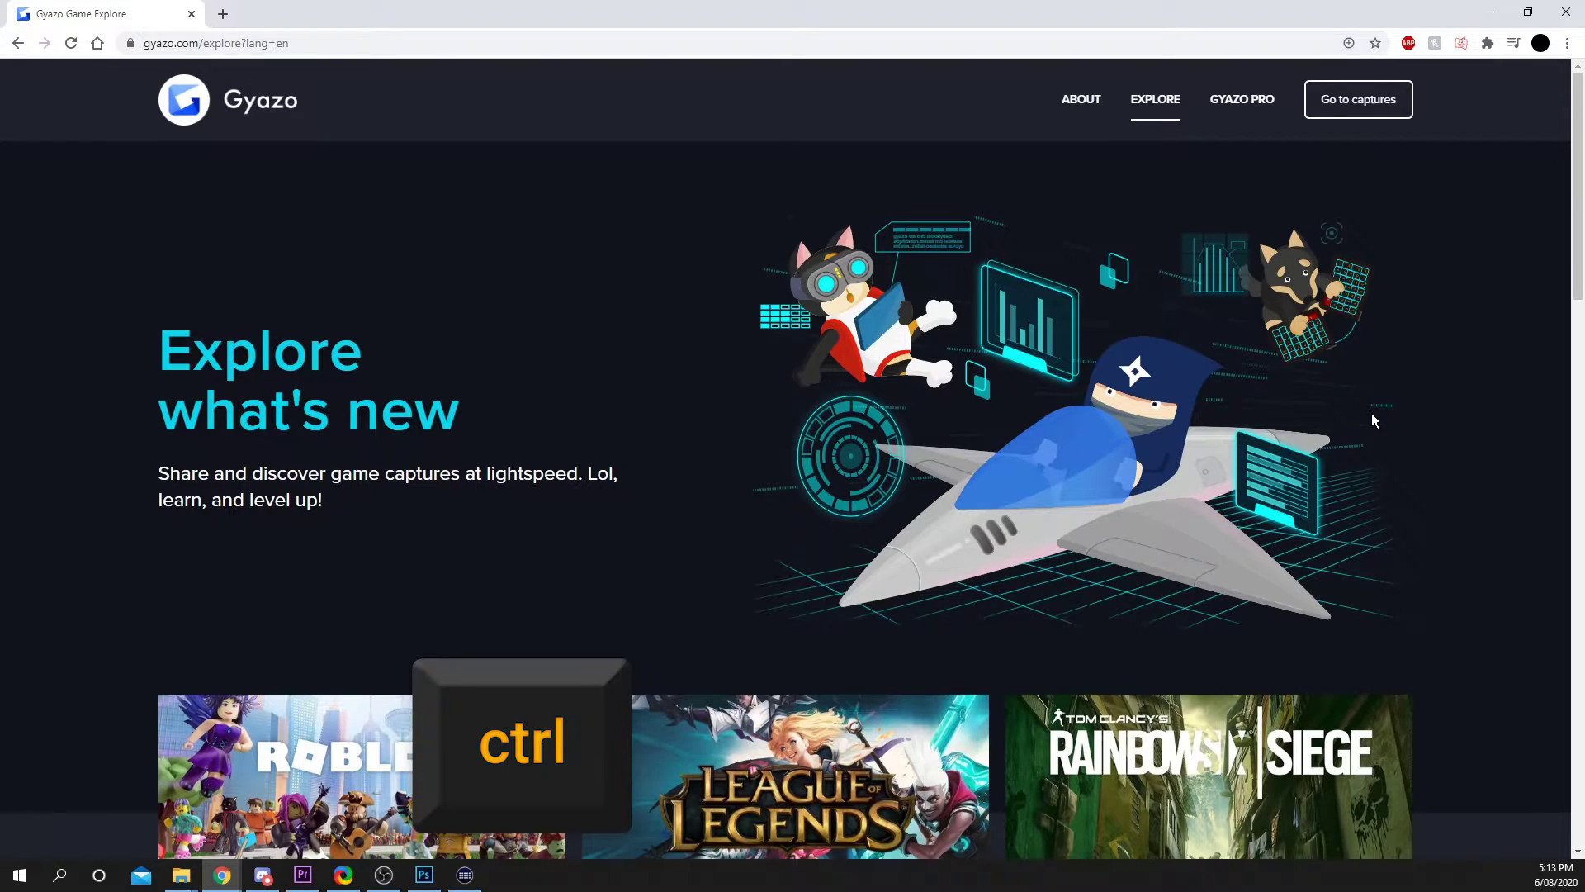
{"action": "key", "text": "ctrl+shift+c"}
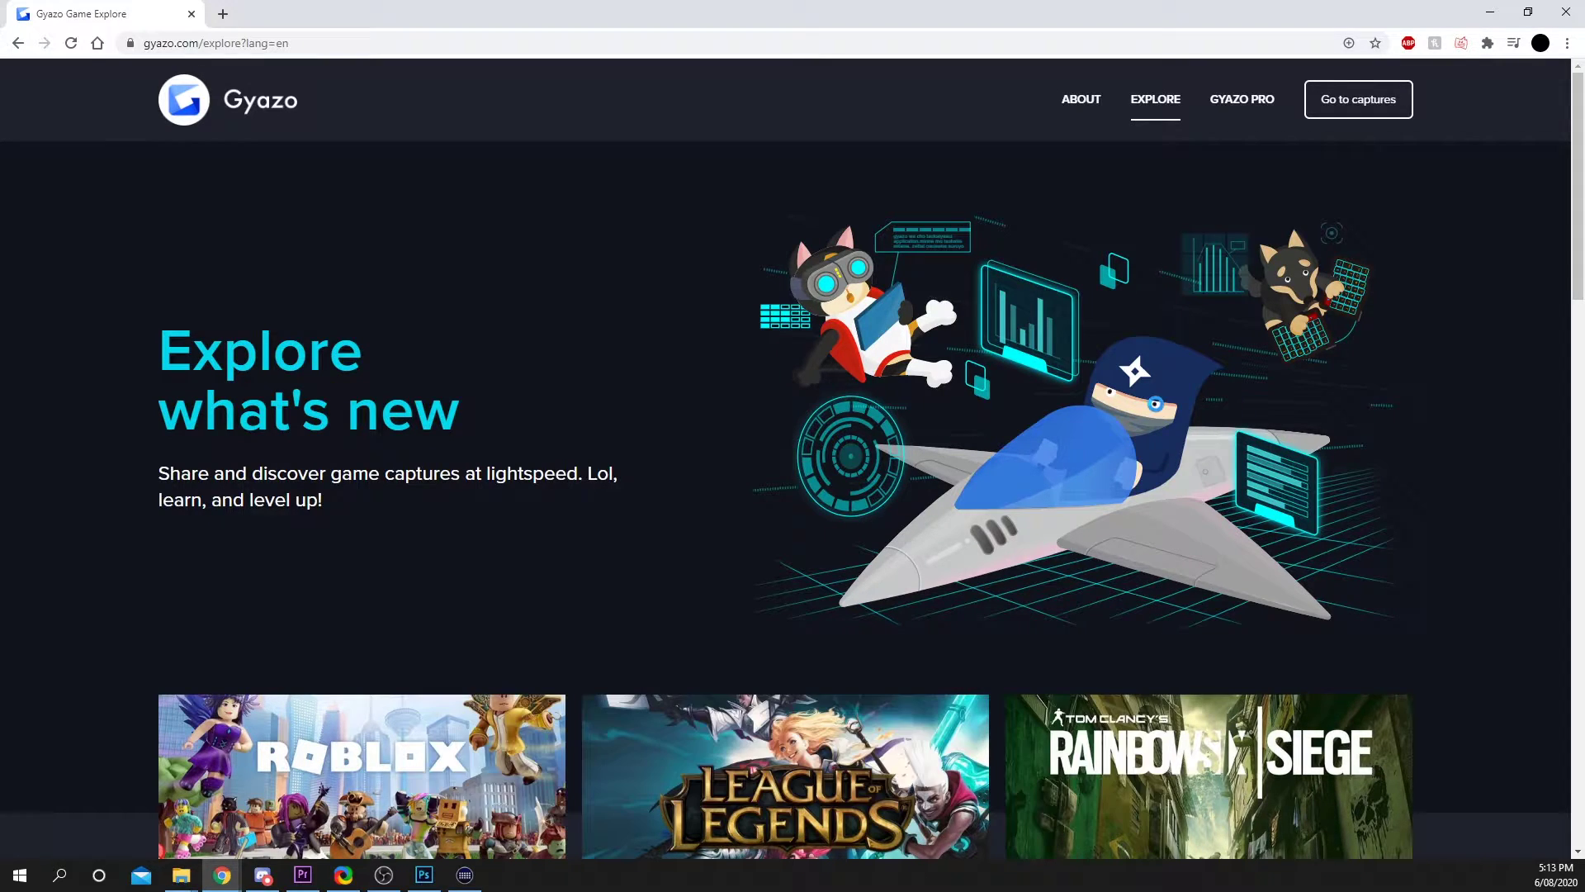
{"action": "left_click_drag", "start_coordinate": [354, 157], "coordinate": [1306, 631]}
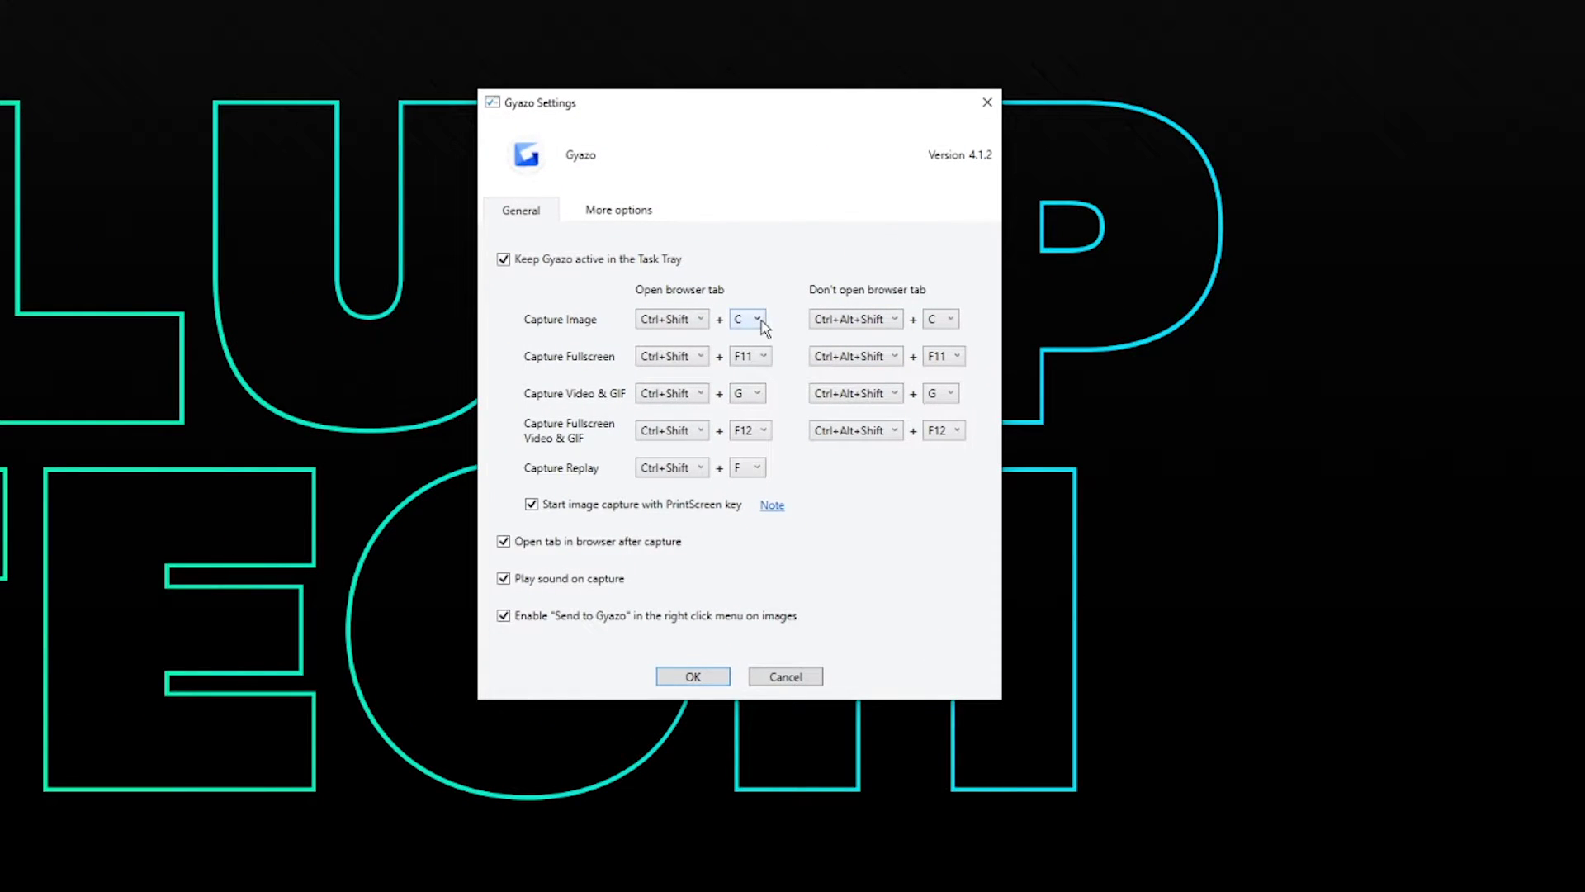
Step: Review the Capture Image key and modifier options, leaving the hotkey at Ctrl+Shift + C
{"action": "left_click", "coordinate": [761, 320]}
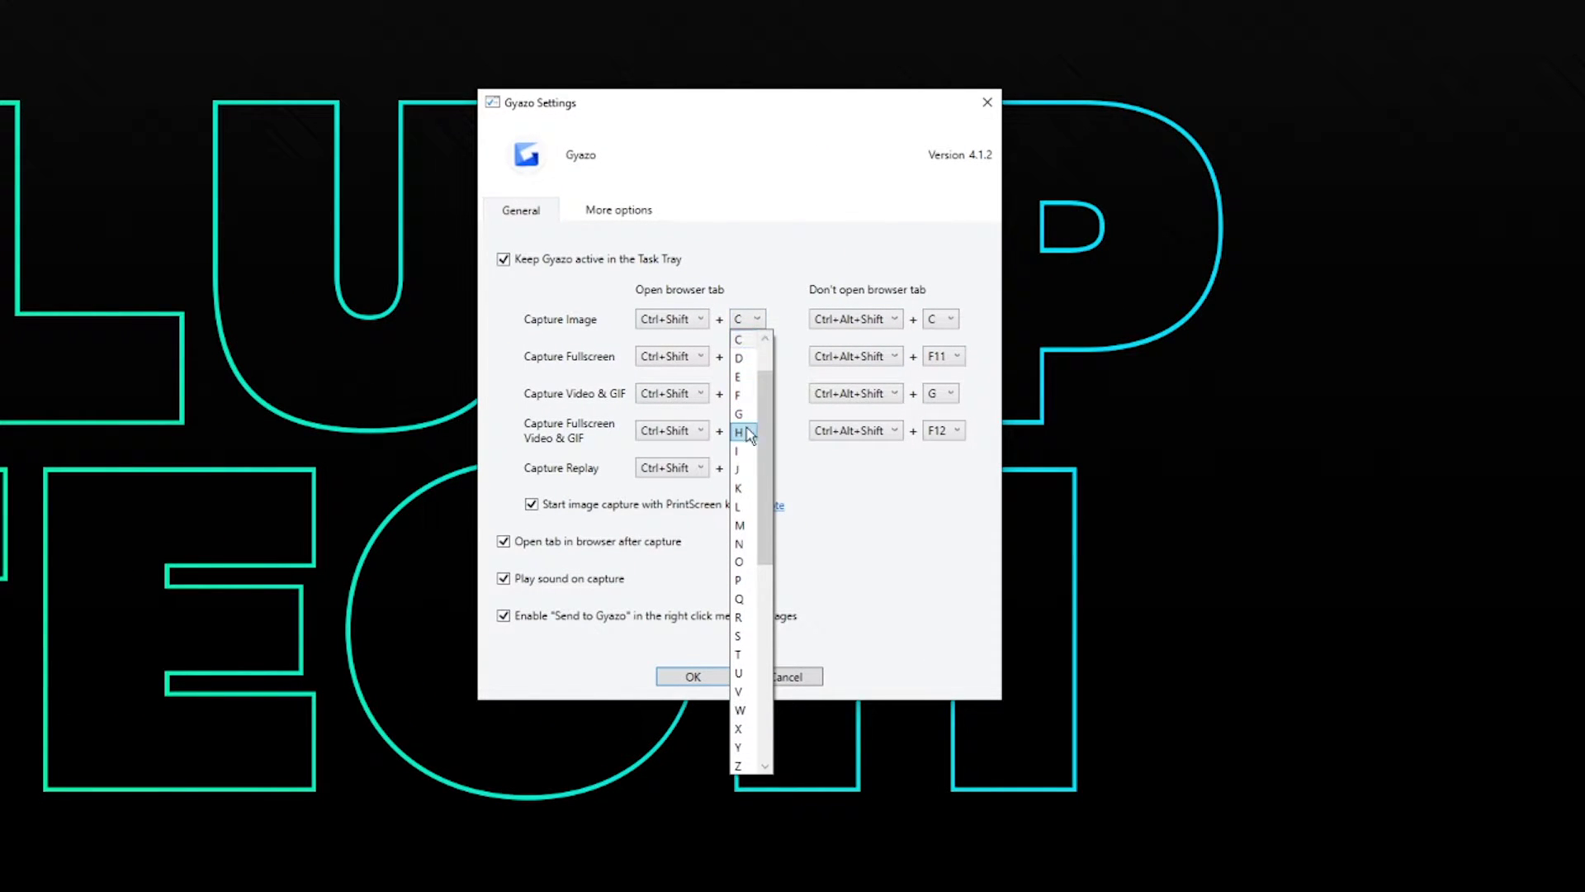
{"action": "left_click", "coordinate": [760, 277]}
{"action": "left_click", "coordinate": [700, 320]}
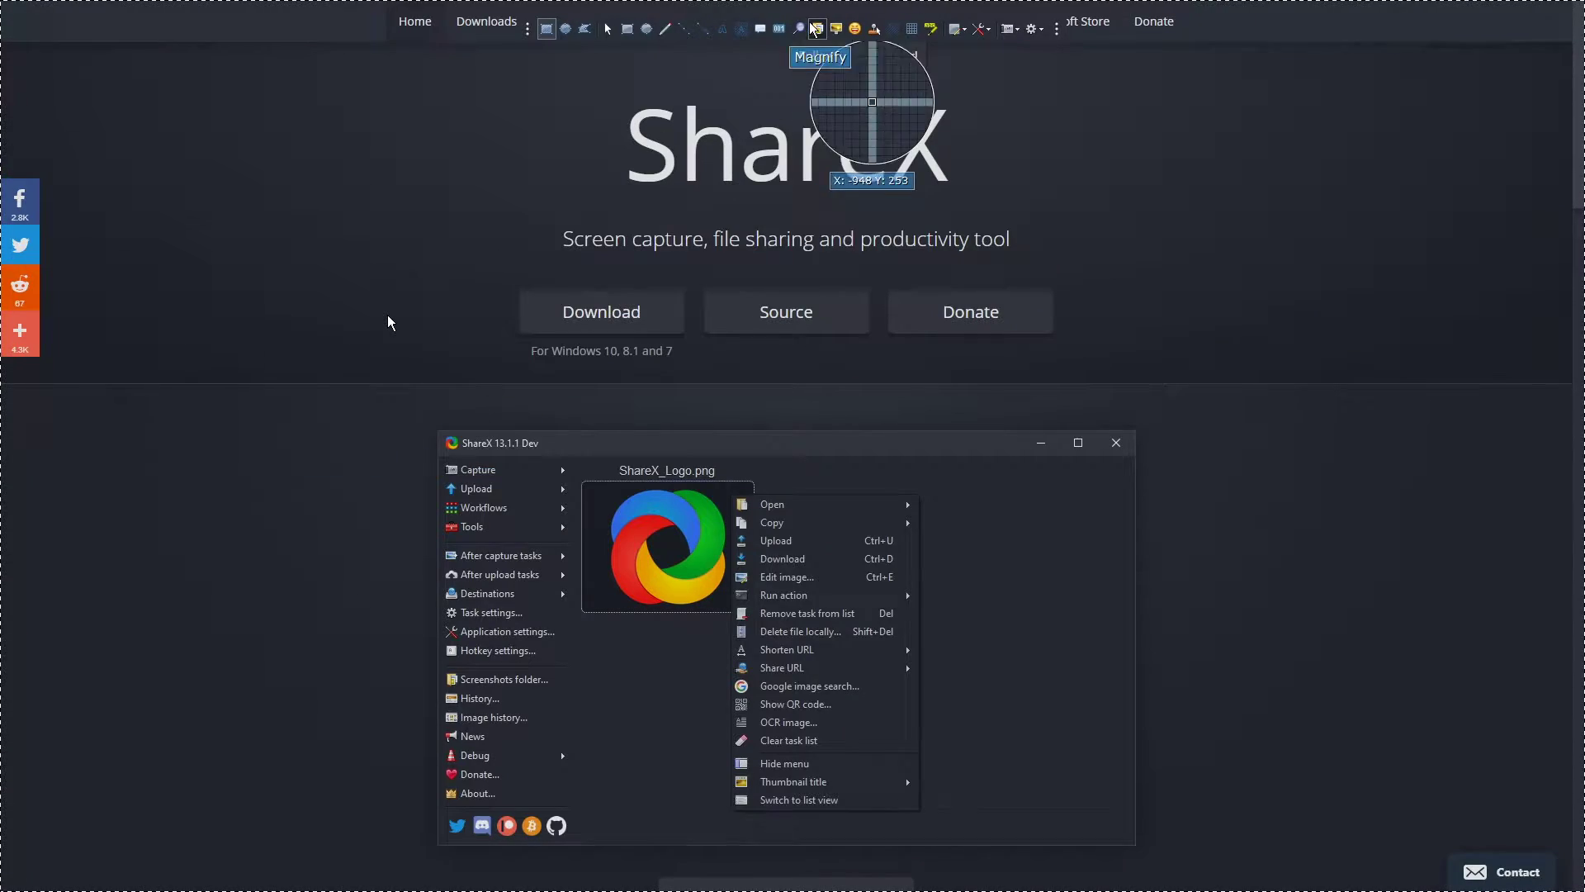
Step: Add a magnifier circle over the title's S, then capture a region of the ShareX page
{"action": "left_click", "coordinate": [799, 29]}
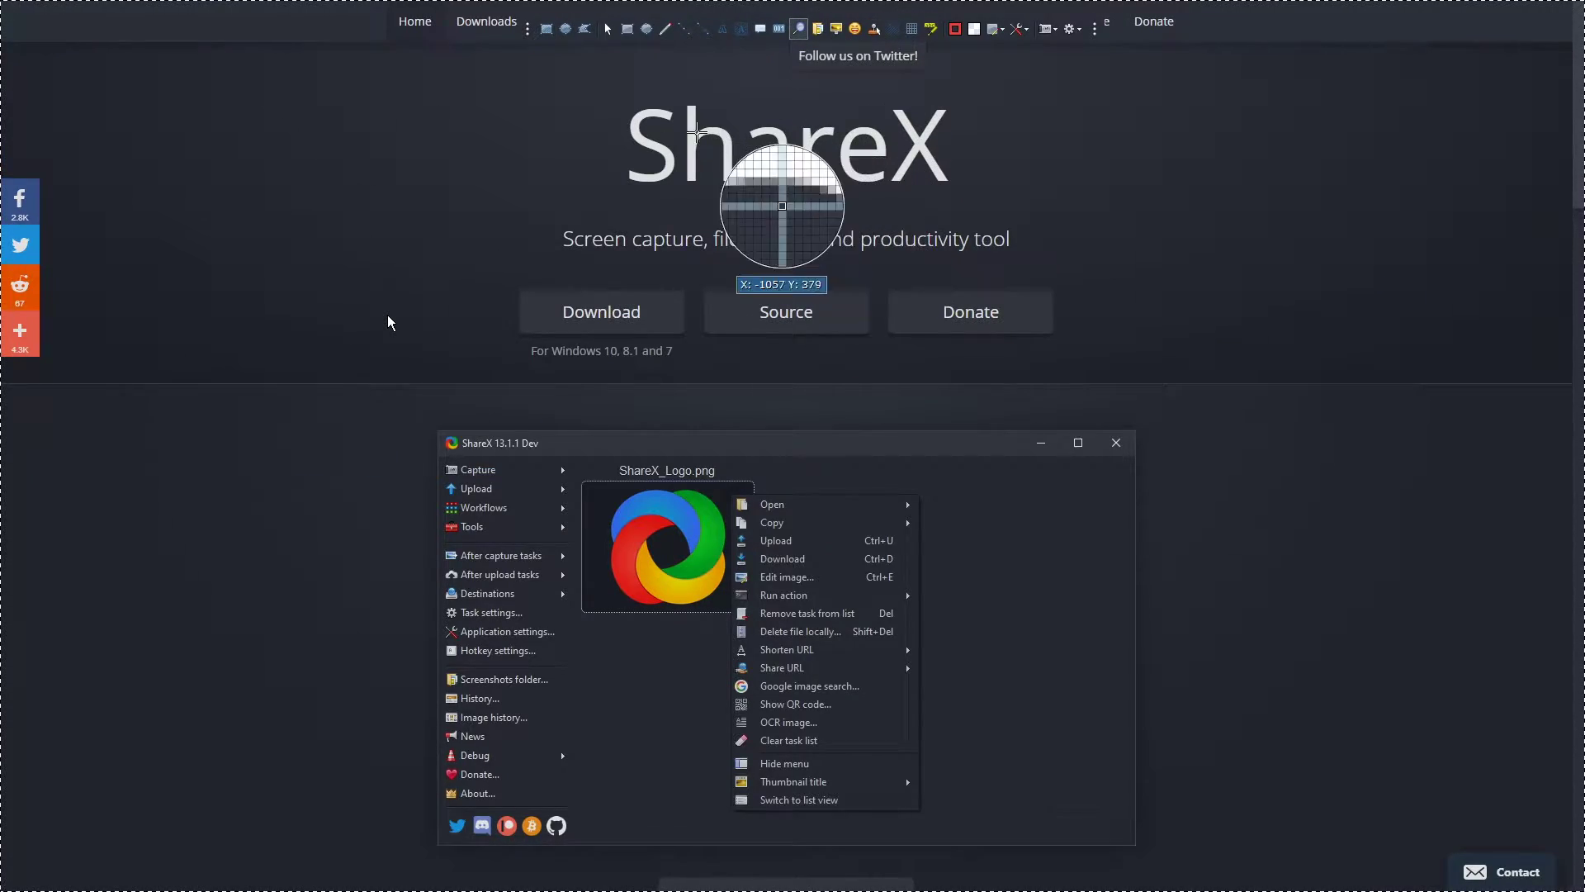
{"action": "left_click_drag", "start_coordinate": [583, 79], "coordinate": [727, 221]}
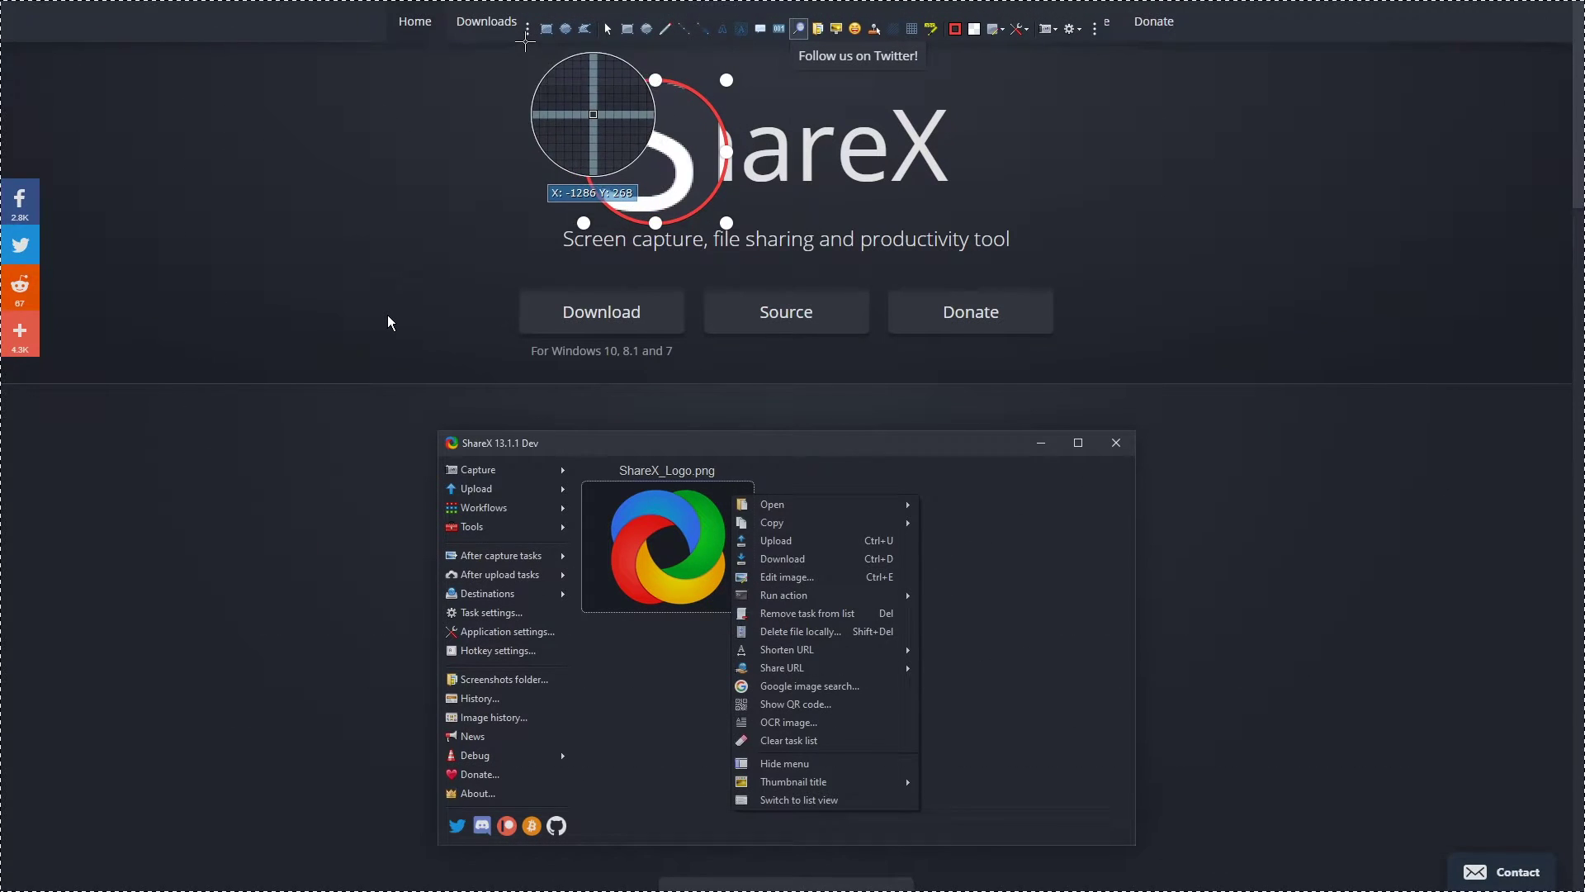
{"action": "left_click", "coordinate": [549, 36]}
{"action": "left_click_drag", "start_coordinate": [427, 55], "coordinate": [1167, 653]}
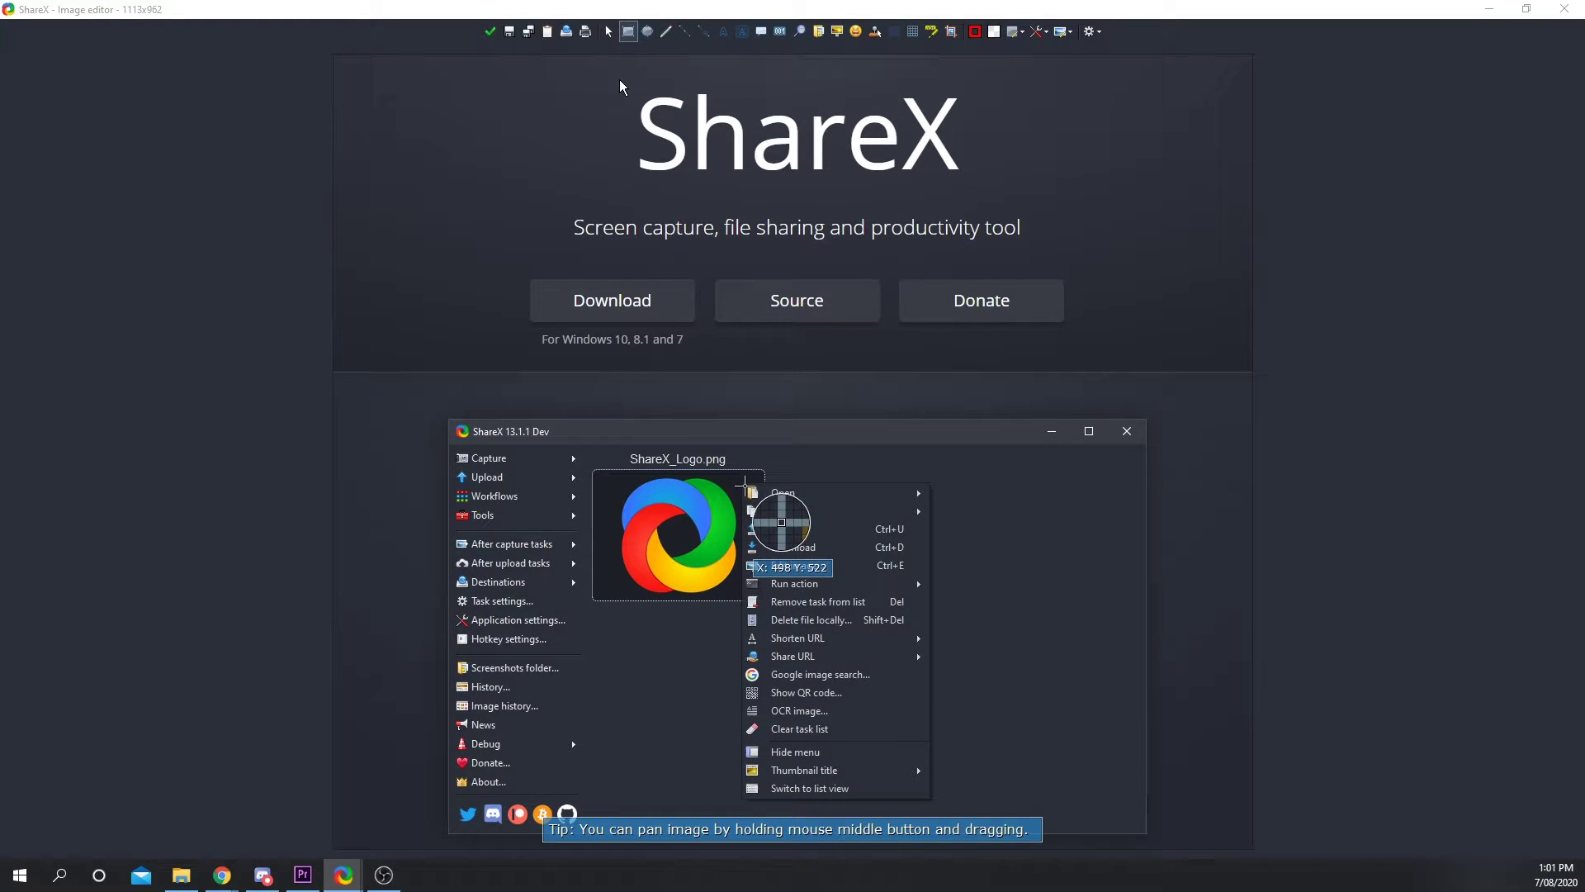
Step: Box the Open and Copy entries in red and draw an arrow to them from the headline
{"action": "left_click_drag", "start_coordinate": [746, 486], "coordinate": [930, 521]}
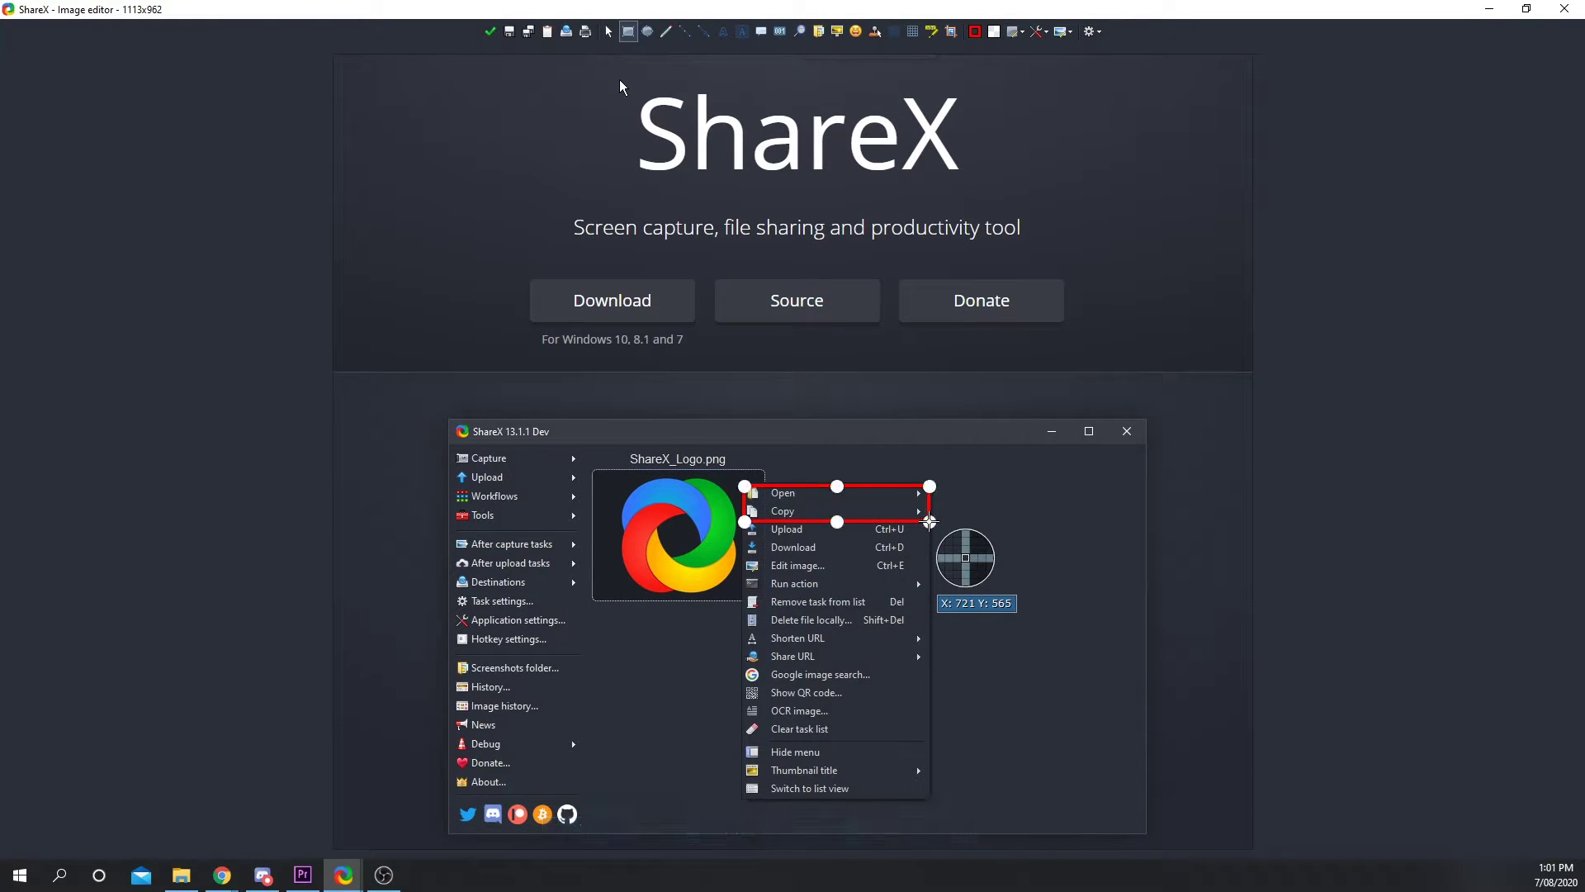
{"action": "left_click", "coordinate": [705, 35]}
{"action": "left_click_drag", "start_coordinate": [477, 216], "coordinate": [780, 474]}
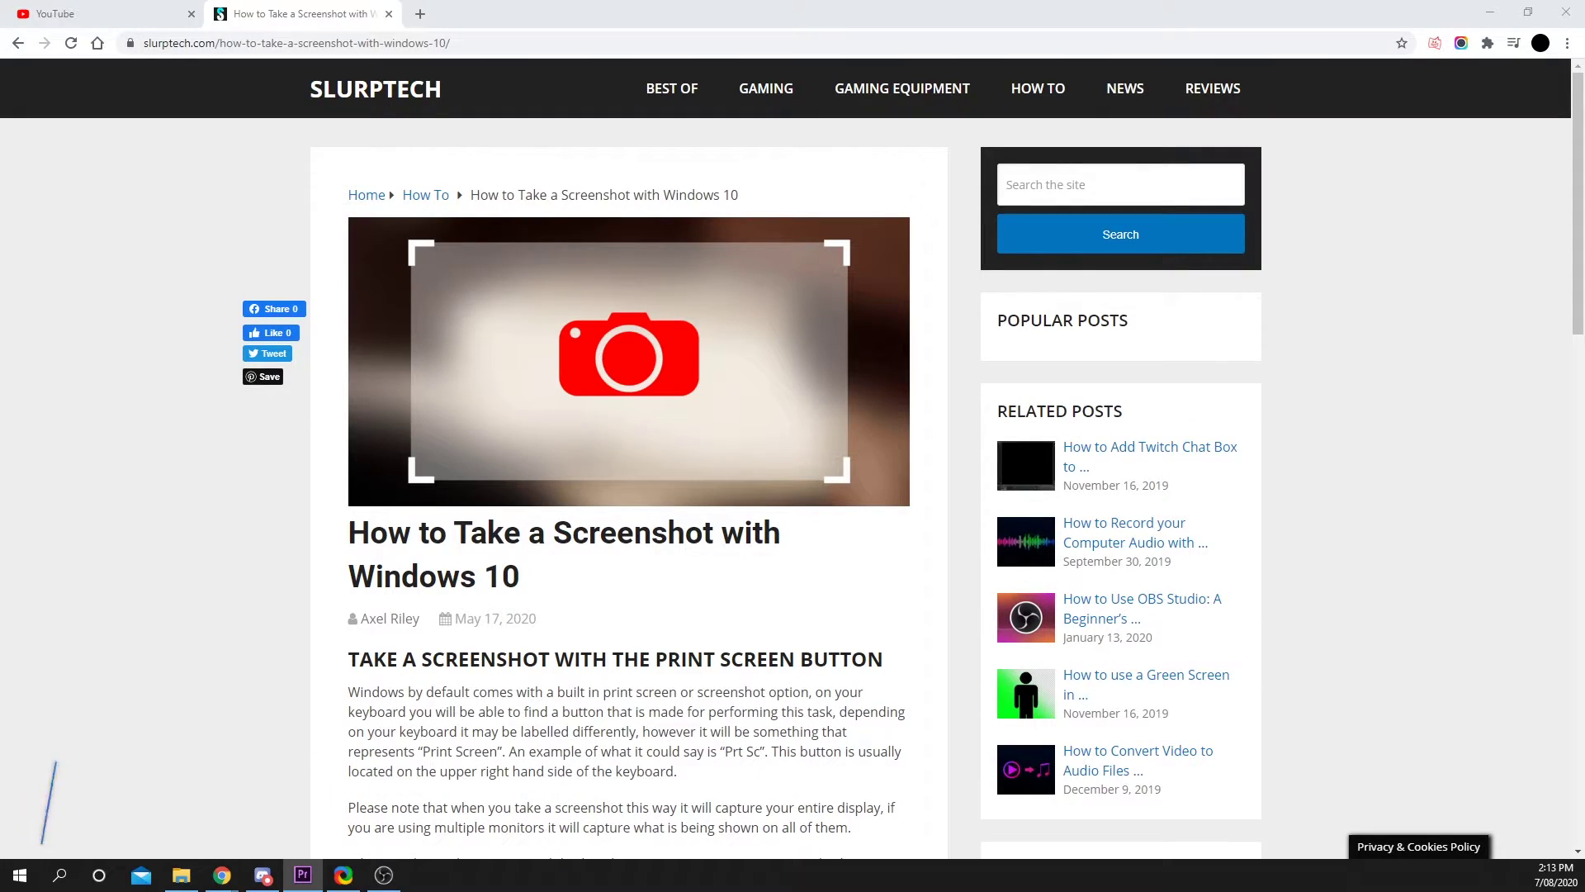
Step: Preview the screenshot extension's capture options from its browser panel
{"action": "left_click", "coordinate": [1497, 92]}
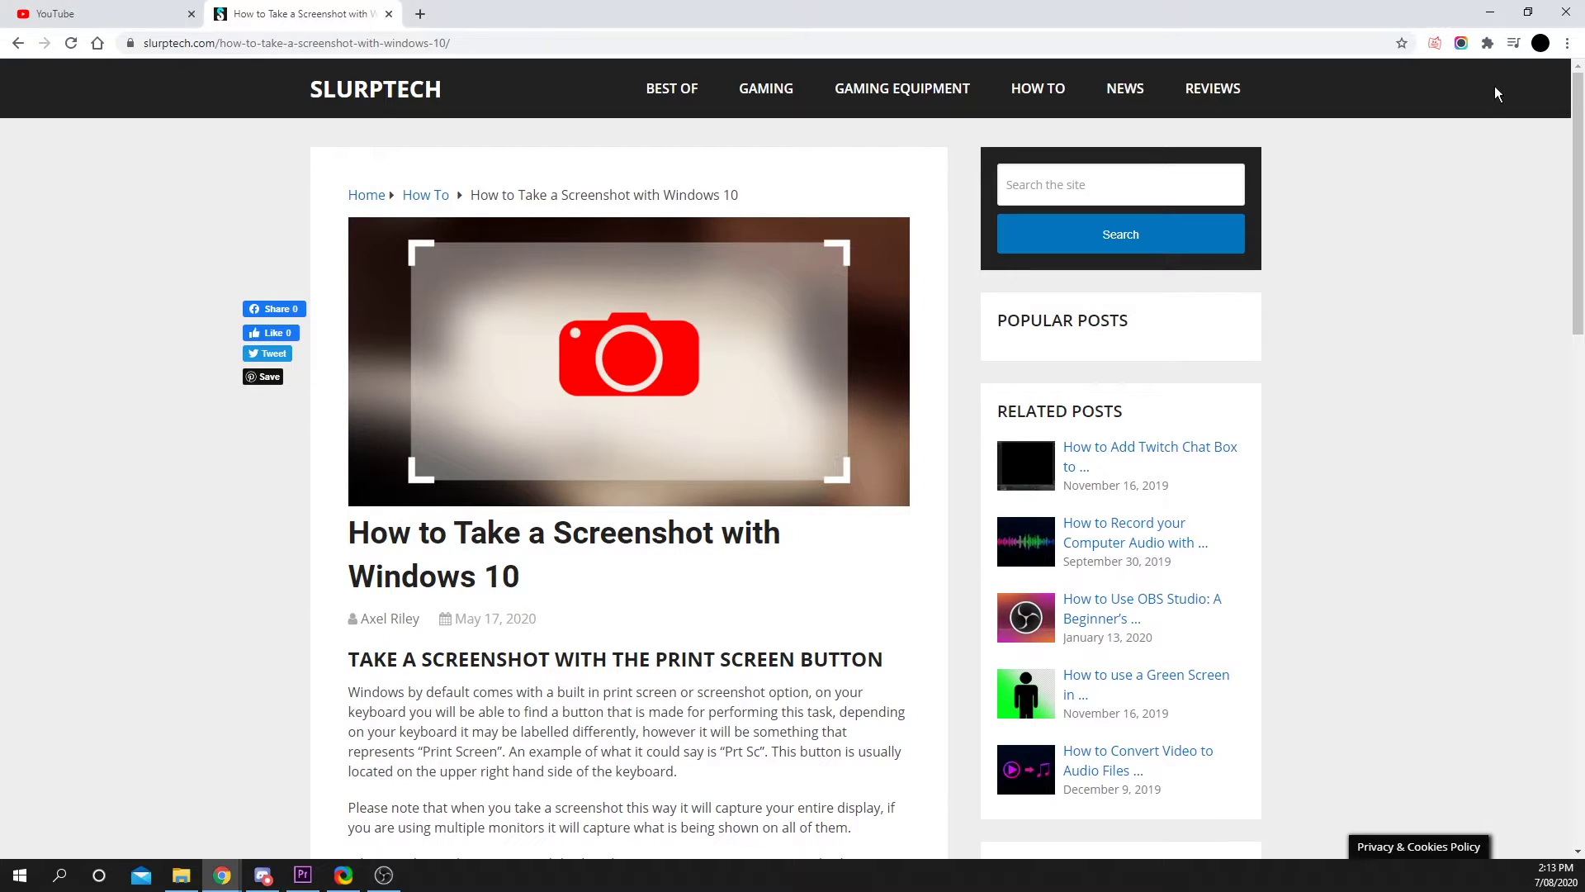
{"action": "left_click", "coordinate": [1461, 45]}
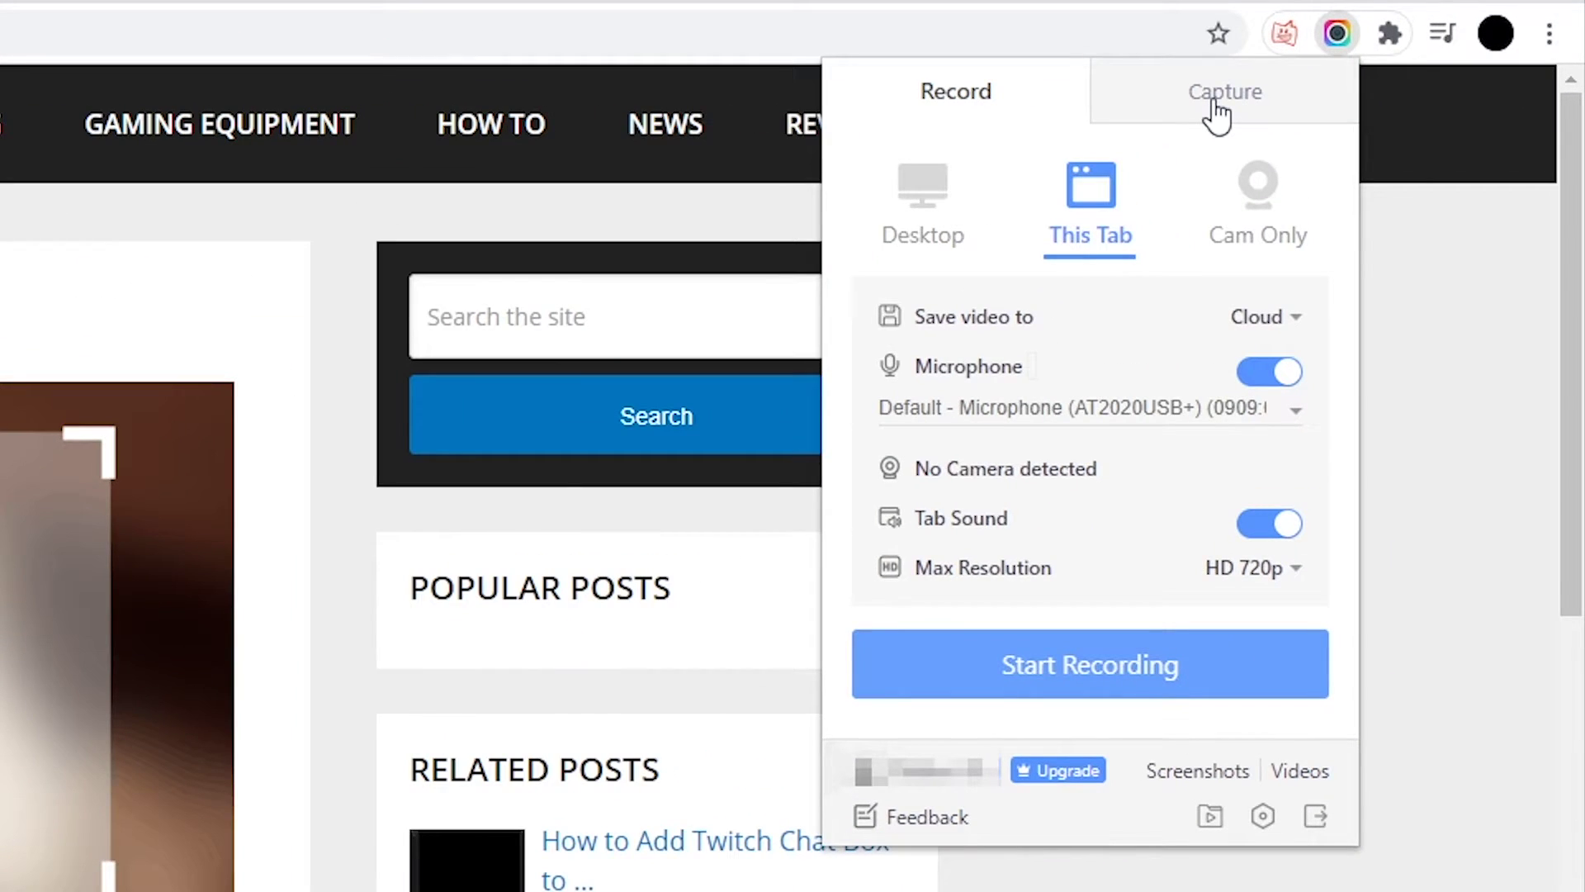
{"action": "left_click", "coordinate": [1218, 108]}
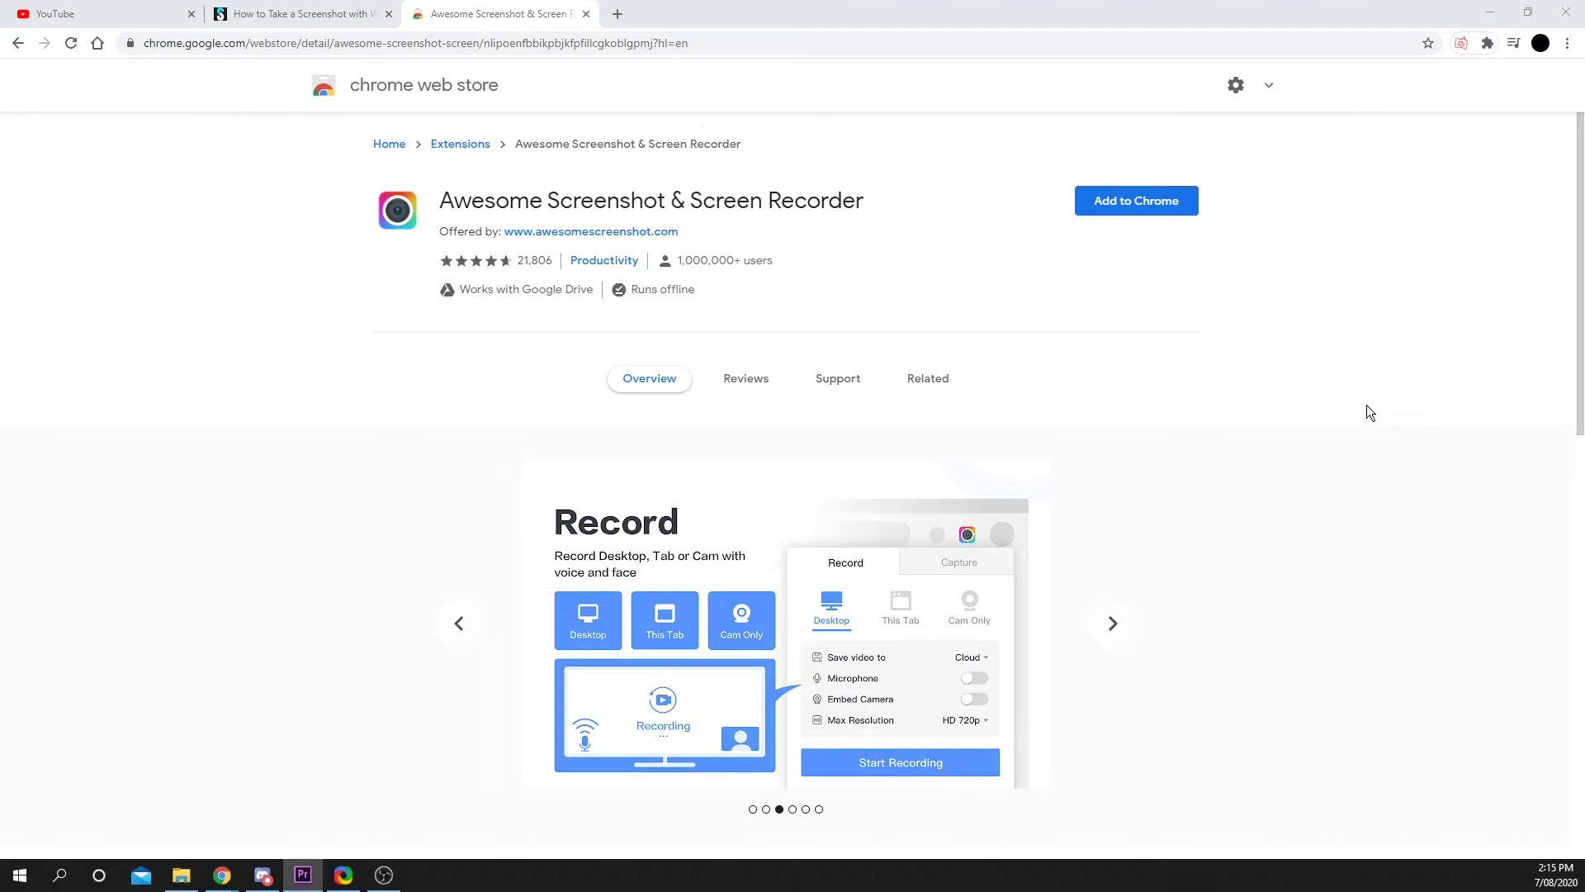
Step: Add Awesome Screenshot & Screen Recorder to Chrome from its Web Store listing
{"action": "left_click", "coordinate": [1371, 405]}
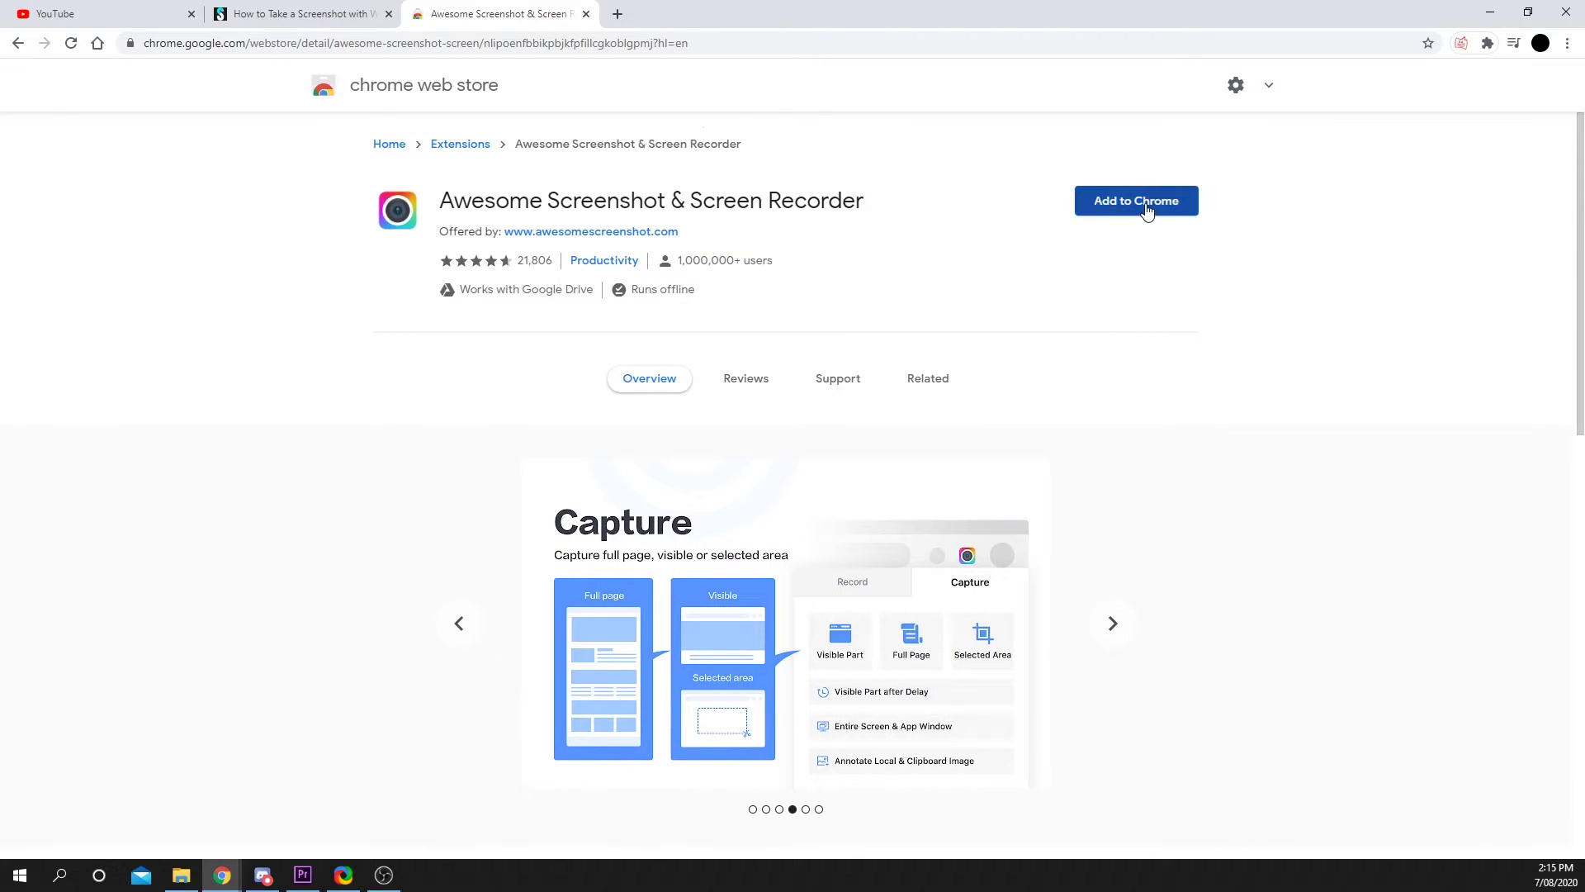
{"action": "left_click", "coordinate": [1108, 206]}
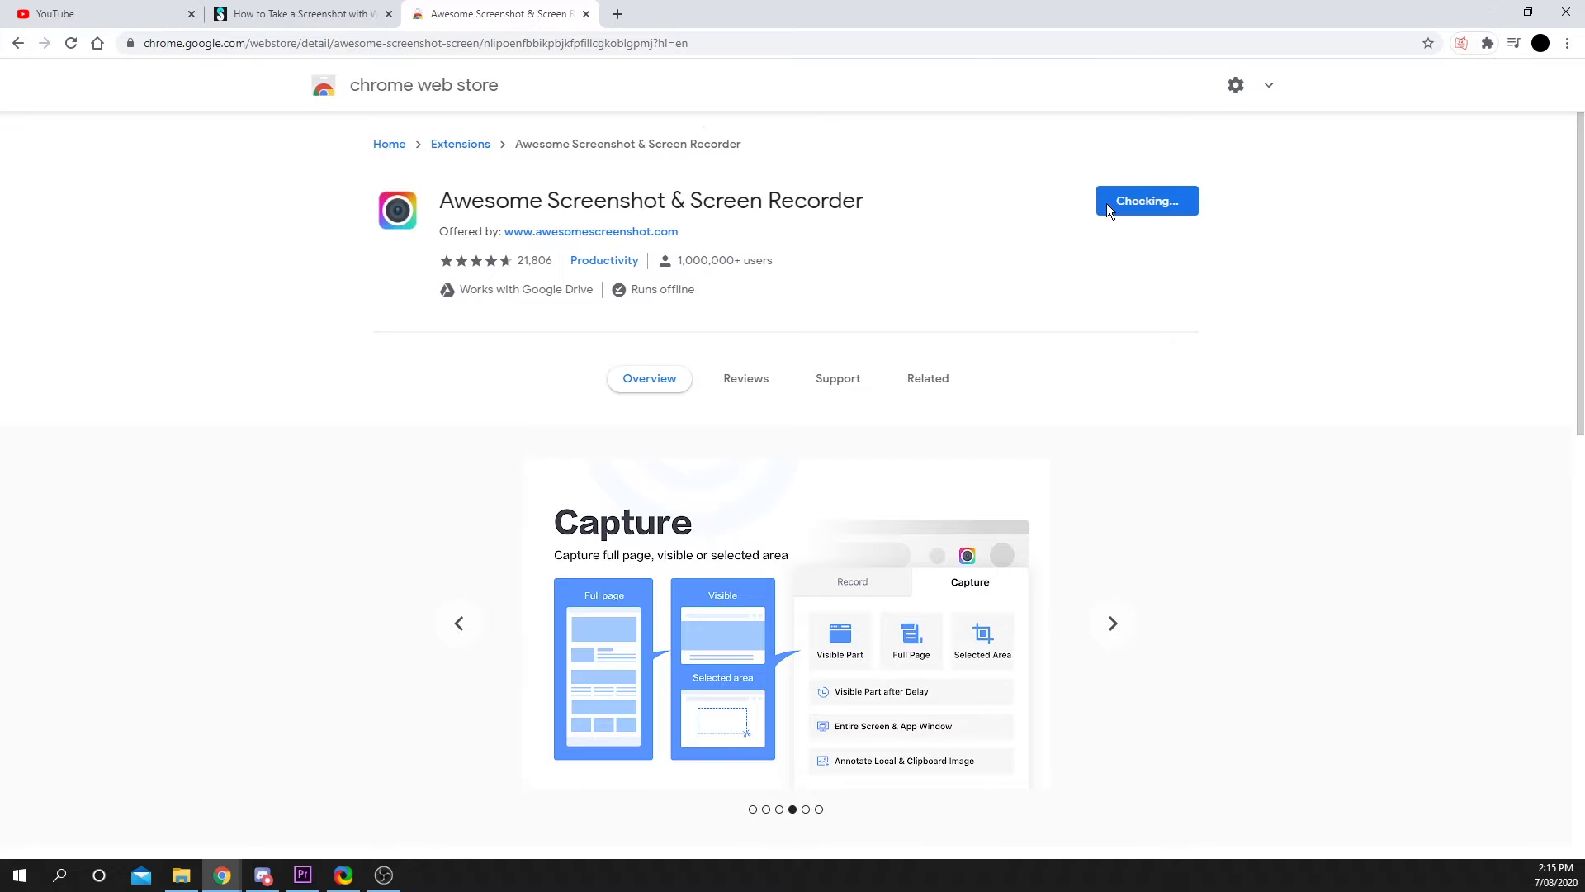
{"action": "left_click", "coordinate": [832, 208]}
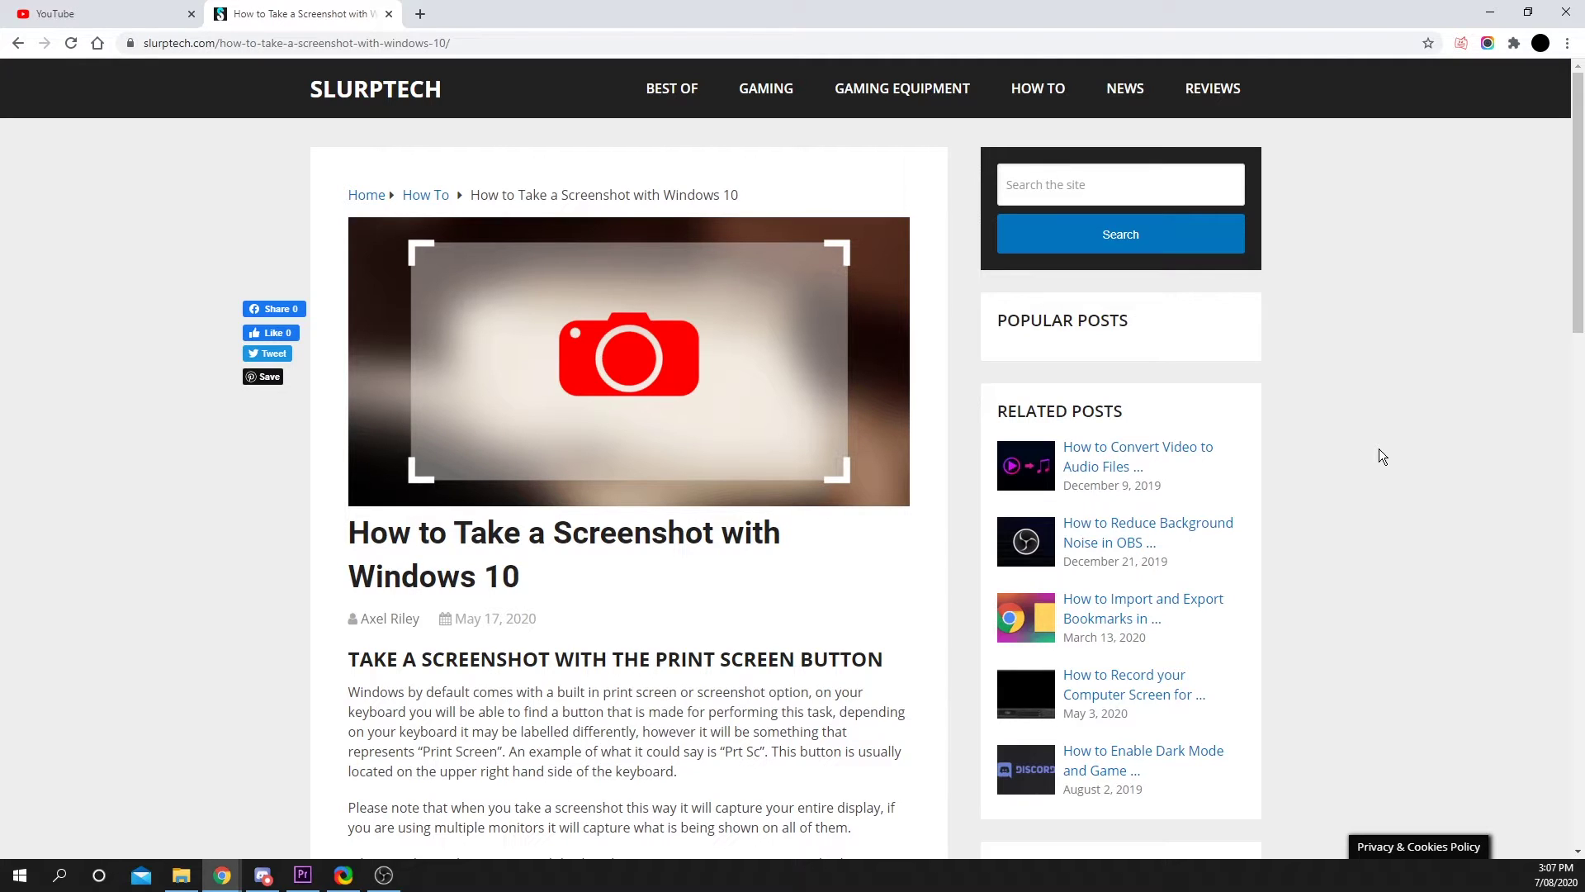
Step: Try the visible-part and selected-area captures, outlining a 784 x 576 area then dismissing it
{"action": "key", "text": "ctrl"}
{"action": "key", "text": "ctrl+shift+v"}
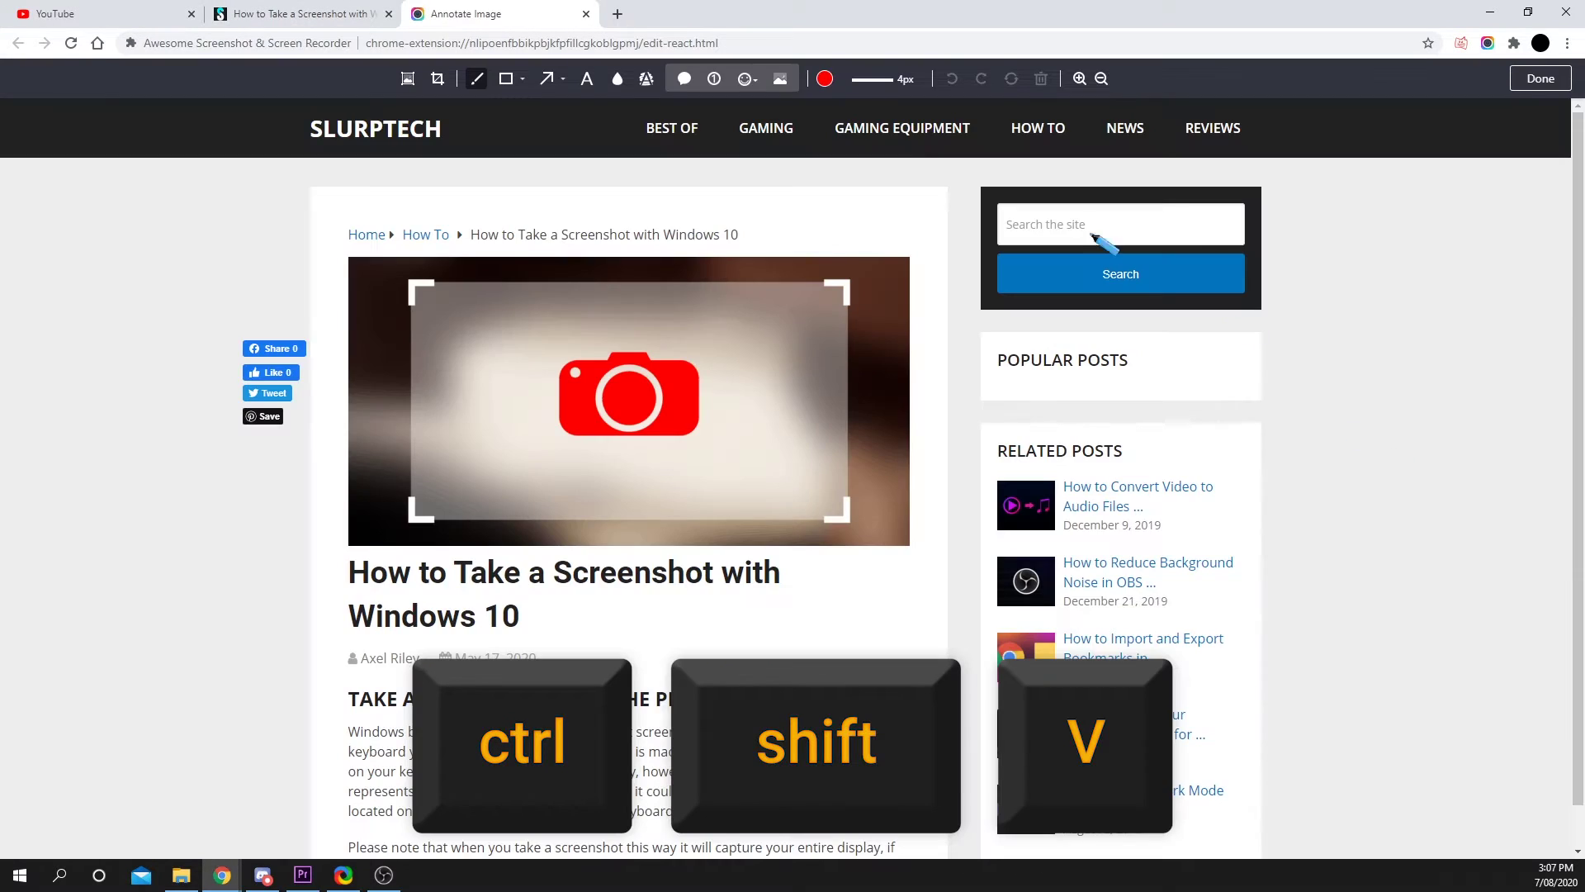
{"action": "key", "text": "ctrl+w"}
{"action": "key", "text": "ctrl+shift+s"}
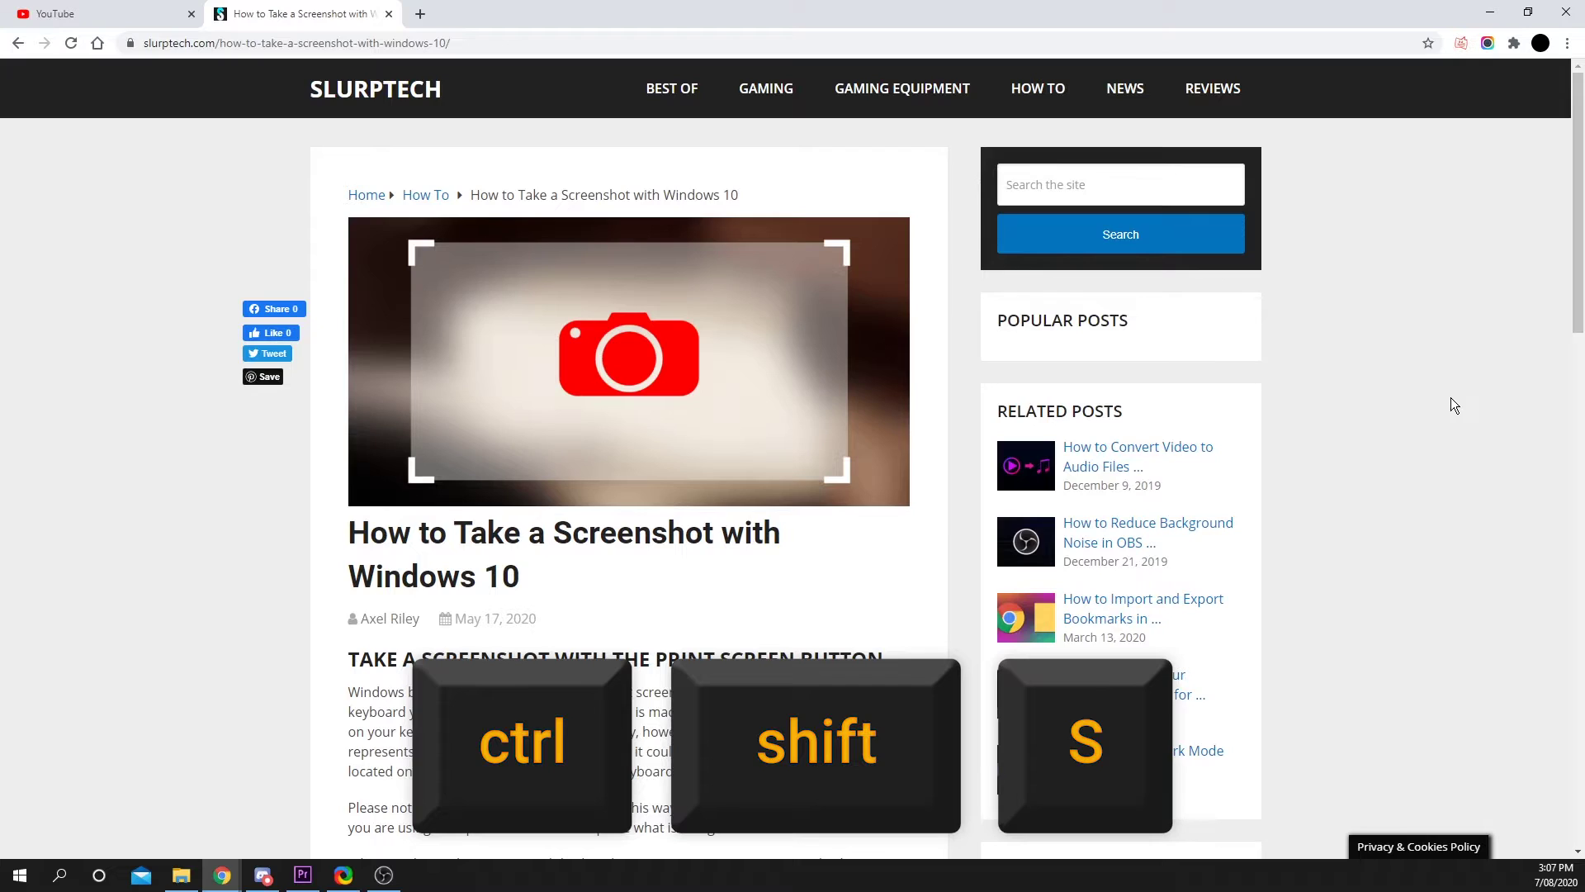
{"action": "left_click_drag", "start_coordinate": [301, 141], "coordinate": [949, 618]}
{"action": "left_click", "coordinate": [805, 642]}
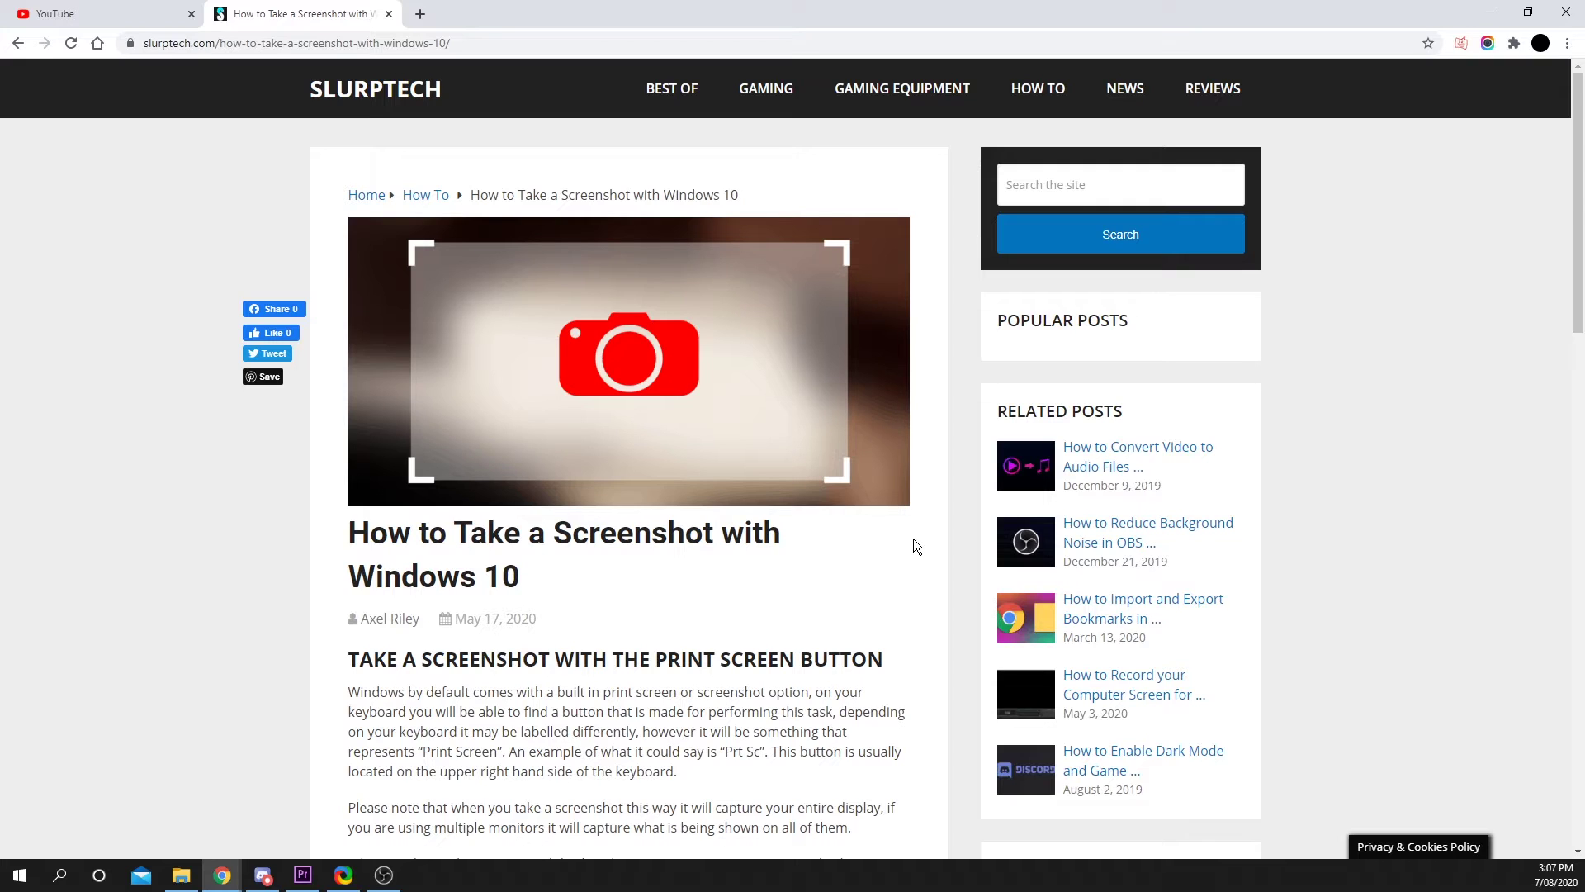
Step: Capture the entire page, circle Windows 10 in the breadcrumb in red, and blur the heading's start
{"action": "key", "text": "ctrl+shift+e"}
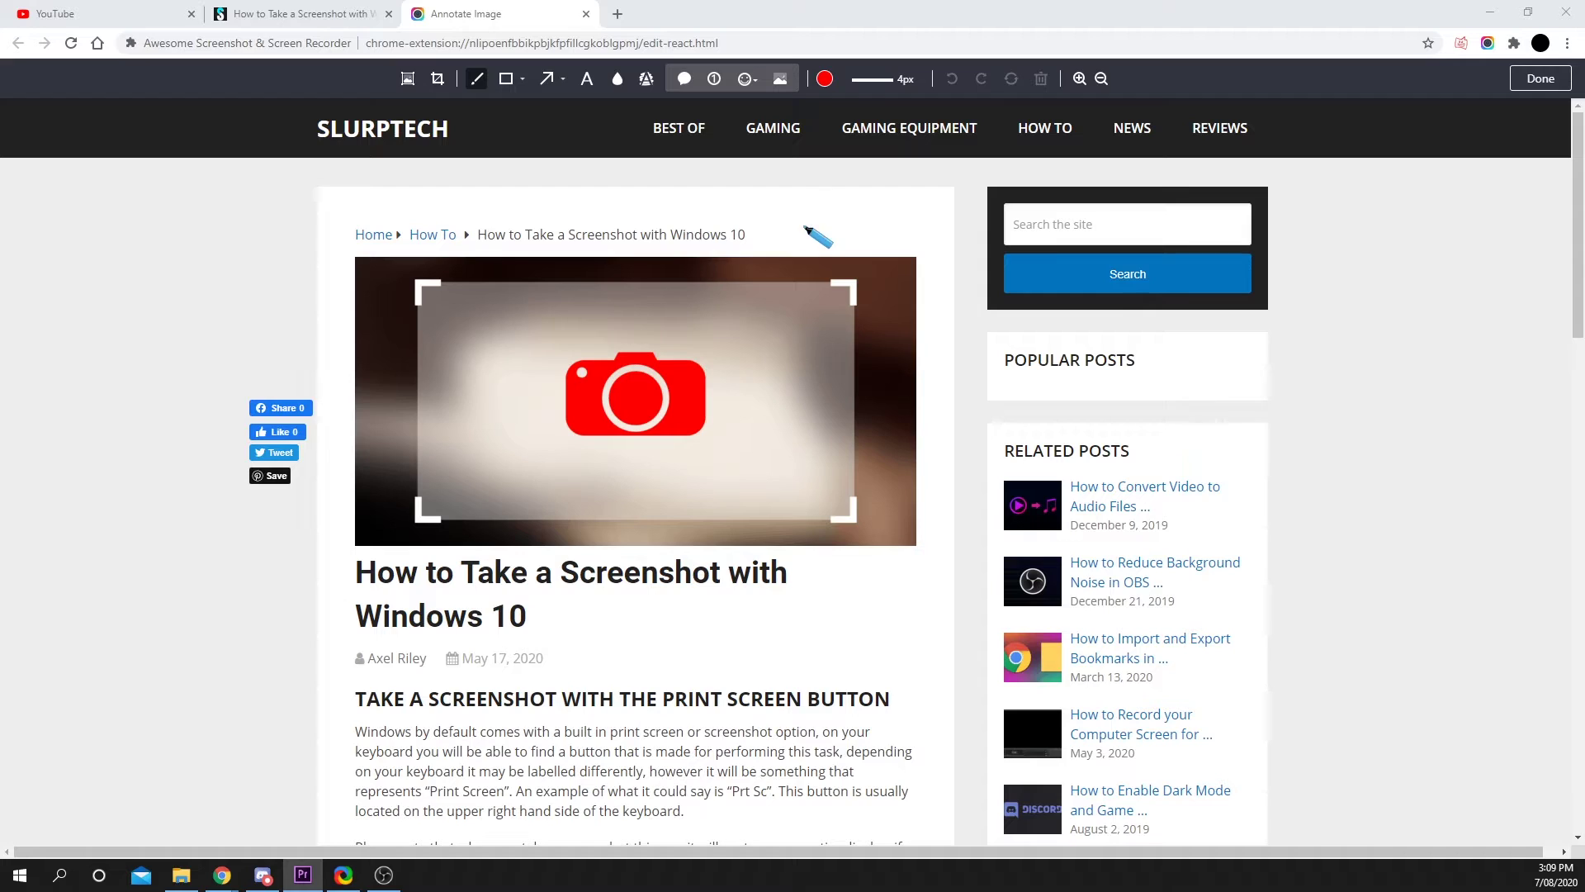
{"action": "mouse_move", "coordinate": [684, 212]}
{"action": "left_mouse_down"}
{"action": "mouse_move", "coordinate": [776, 250]}
{"action": "mouse_move", "coordinate": [643, 215]}
{"action": "left_mouse_up"}
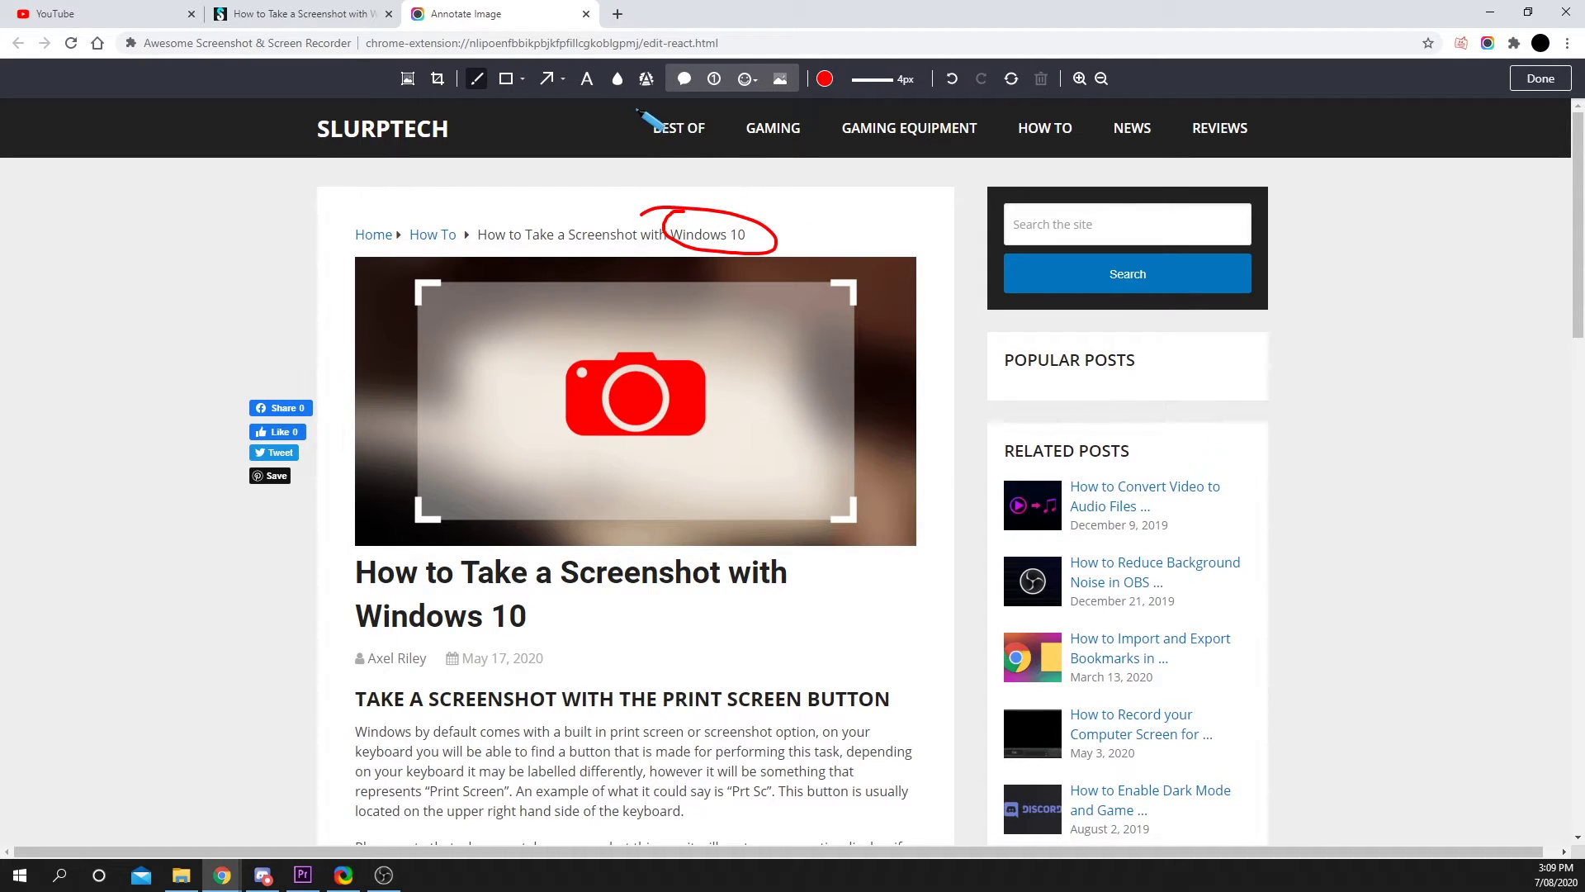
{"action": "left_click", "coordinate": [620, 86]}
{"action": "left_click_drag", "start_coordinate": [352, 556], "coordinate": [557, 588]}
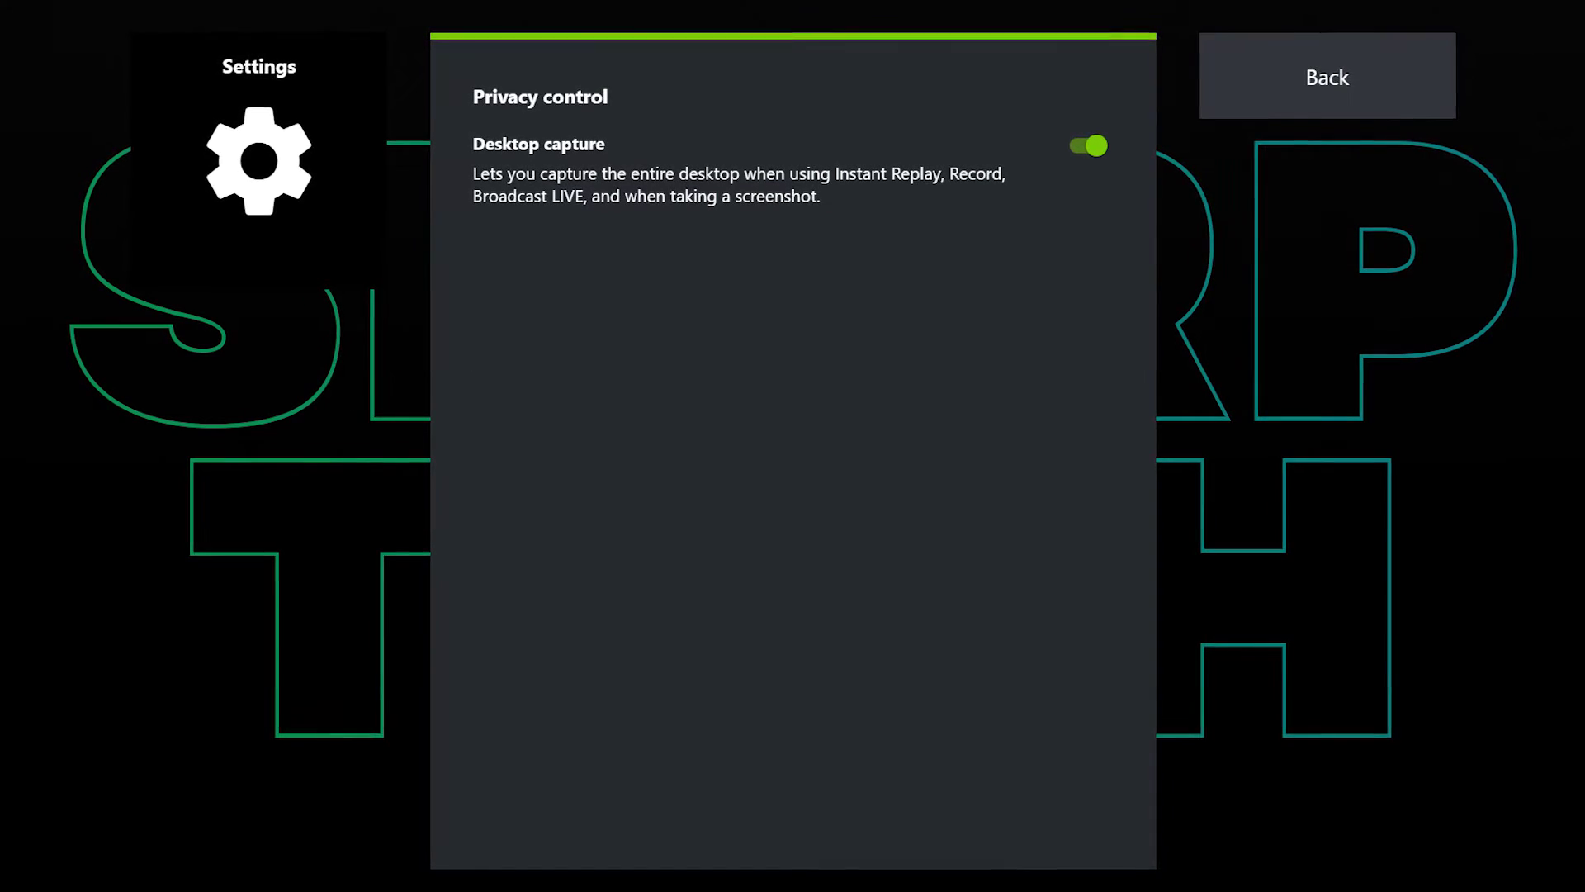
Step: Save a screenshot of the desktop with Alt+F1
{"action": "key", "text": "alt+F1"}
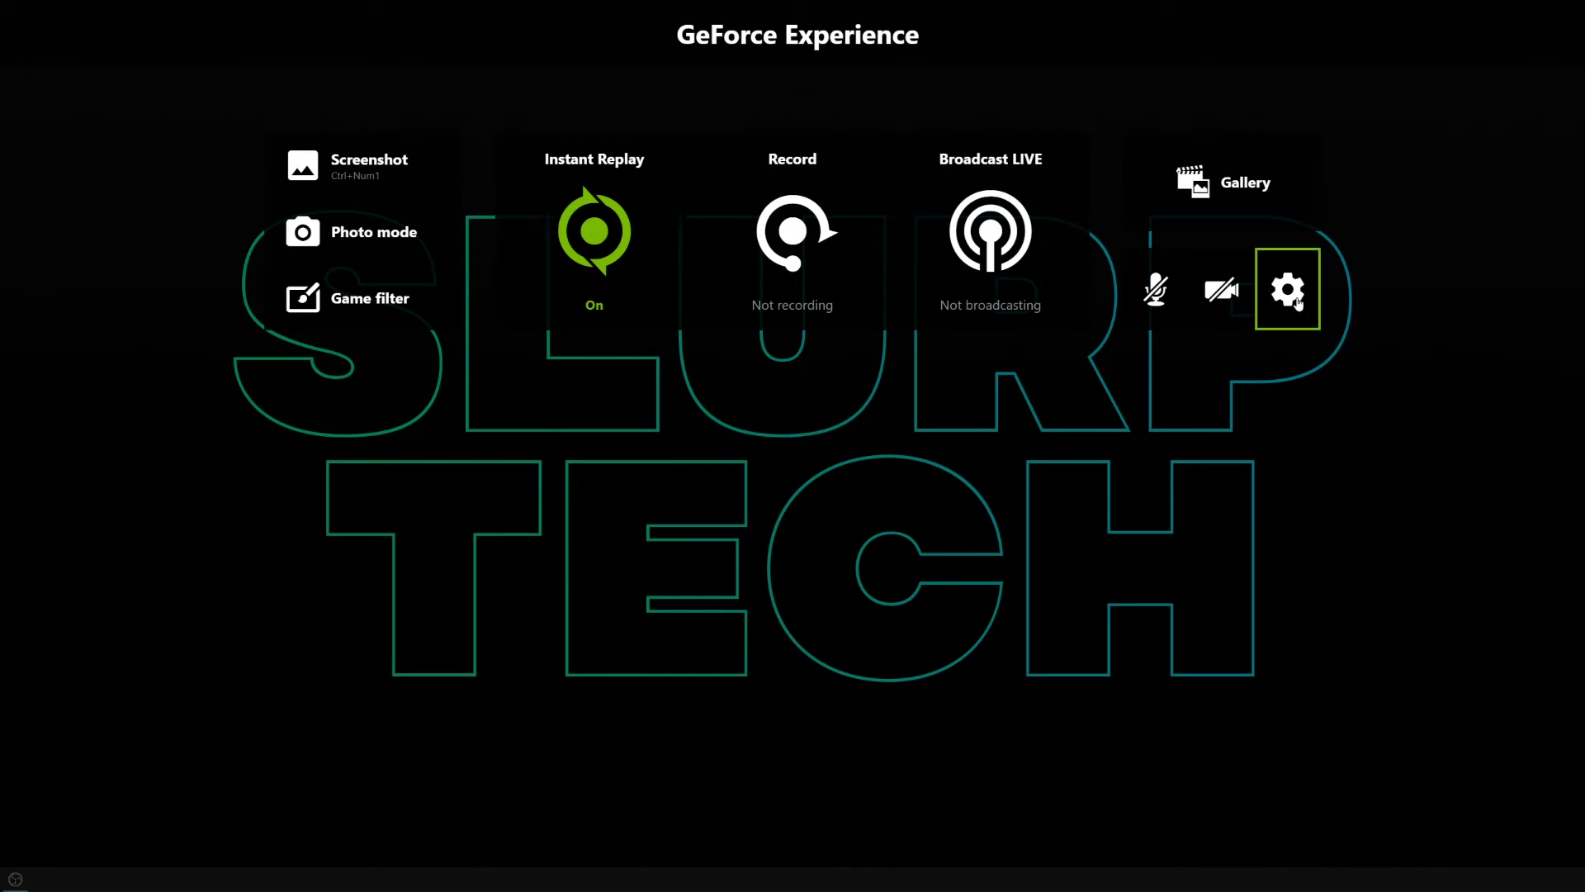
Step: Confirm the save-screenshot-to-Gallery shortcut is Ctrl+Num1 in Keyboard shortcuts, then return to settings home
{"action": "left_click", "coordinate": [1294, 297]}
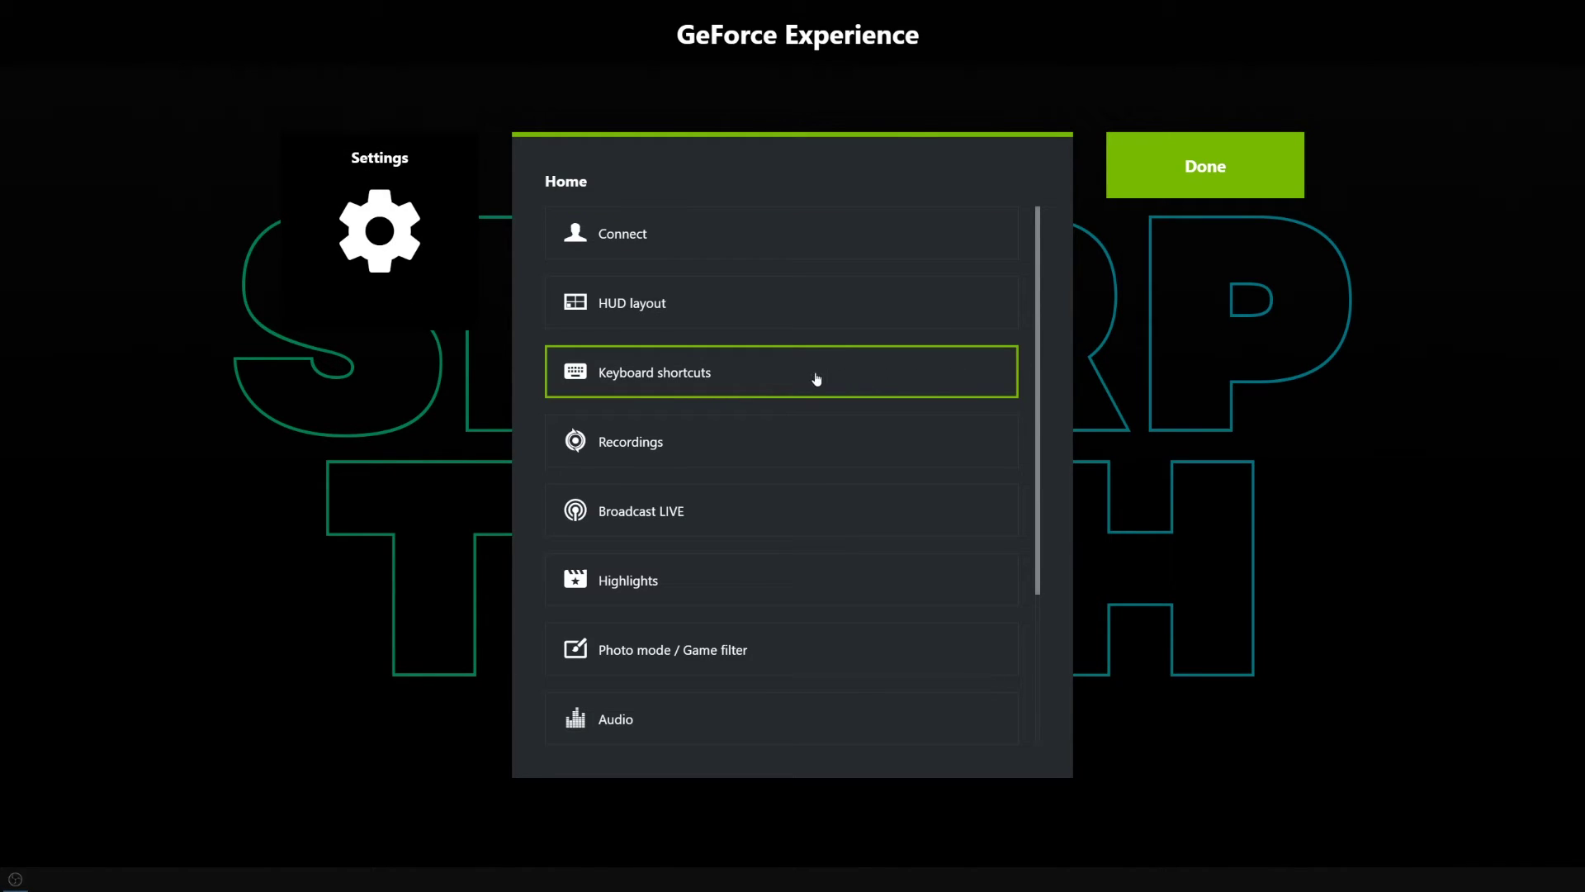
{"action": "left_click", "coordinate": [817, 379]}
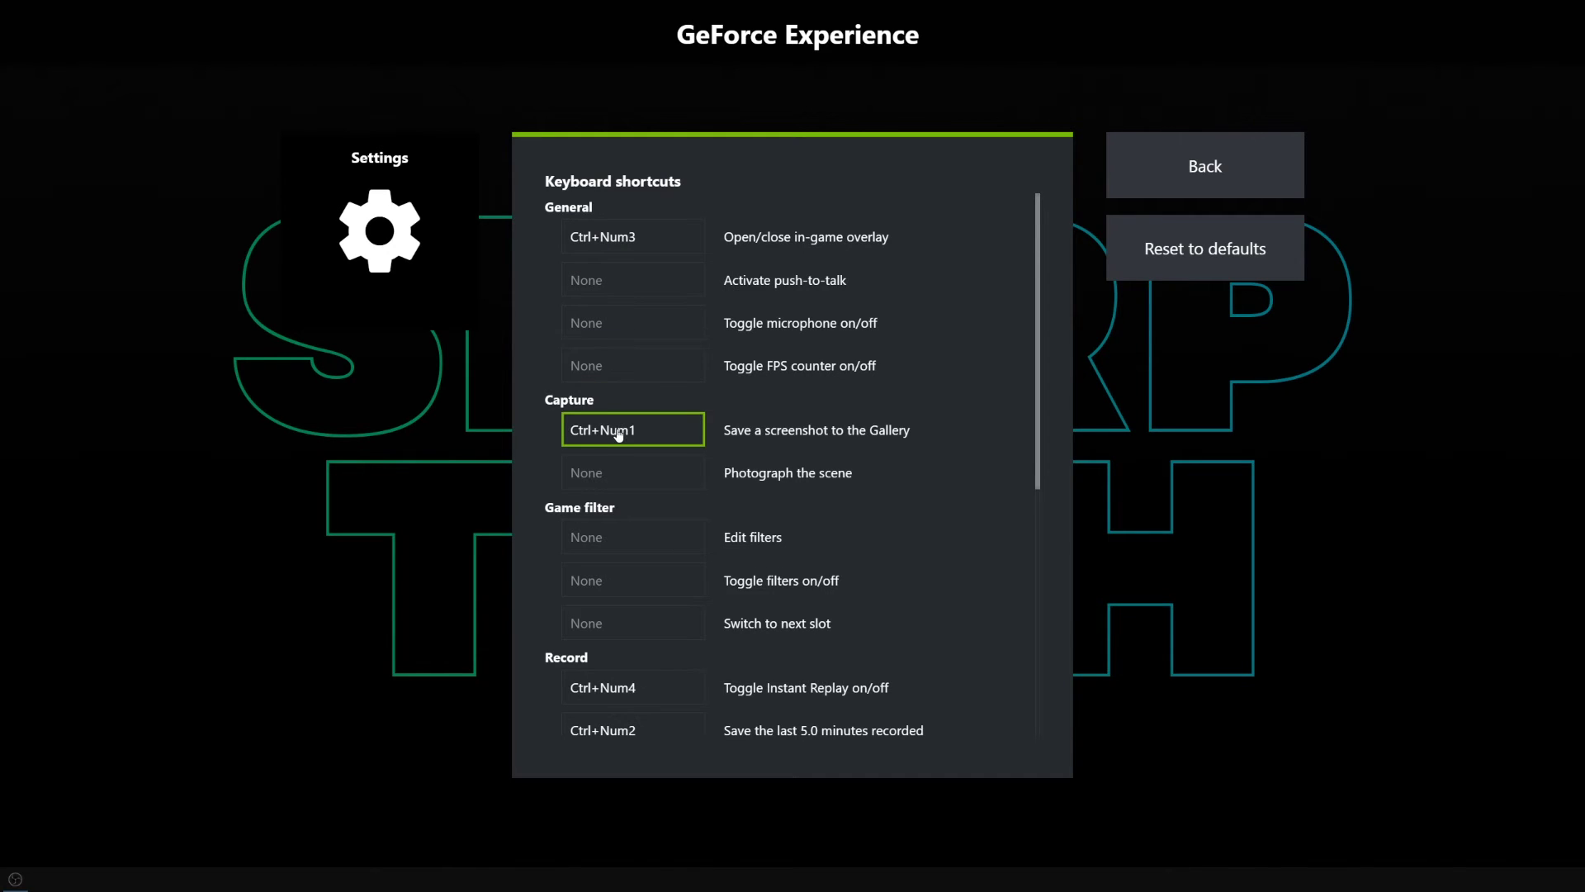
{"action": "scroll", "coordinate": [627, 397], "scroll_direction": "down", "scroll_amount": 1}
{"action": "left_click", "coordinate": [636, 373]}
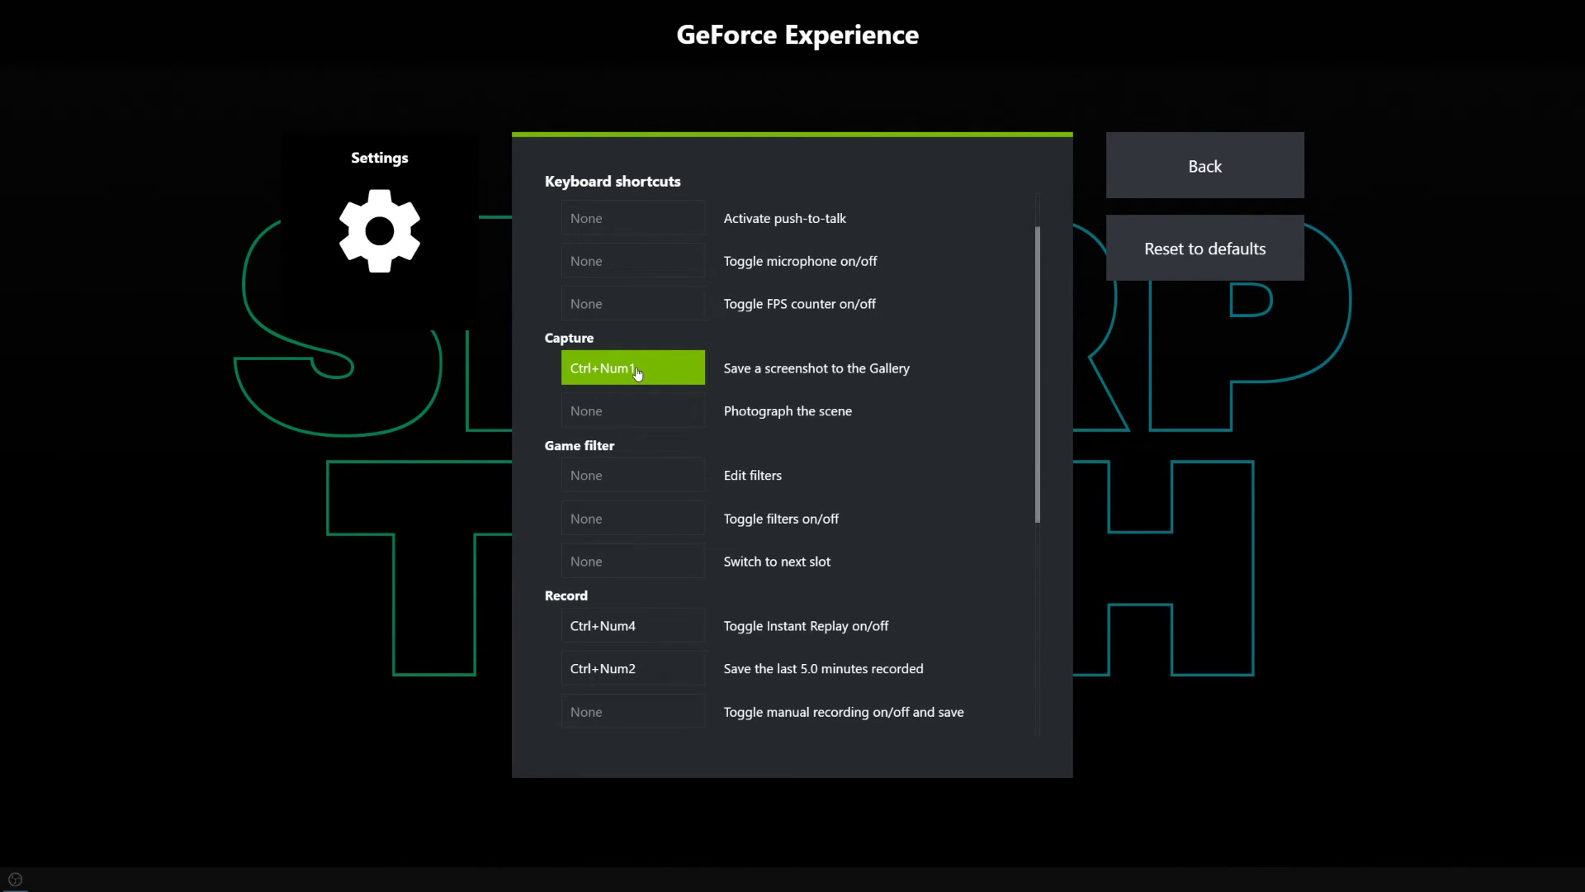
{"action": "left_click", "coordinate": [1162, 195]}
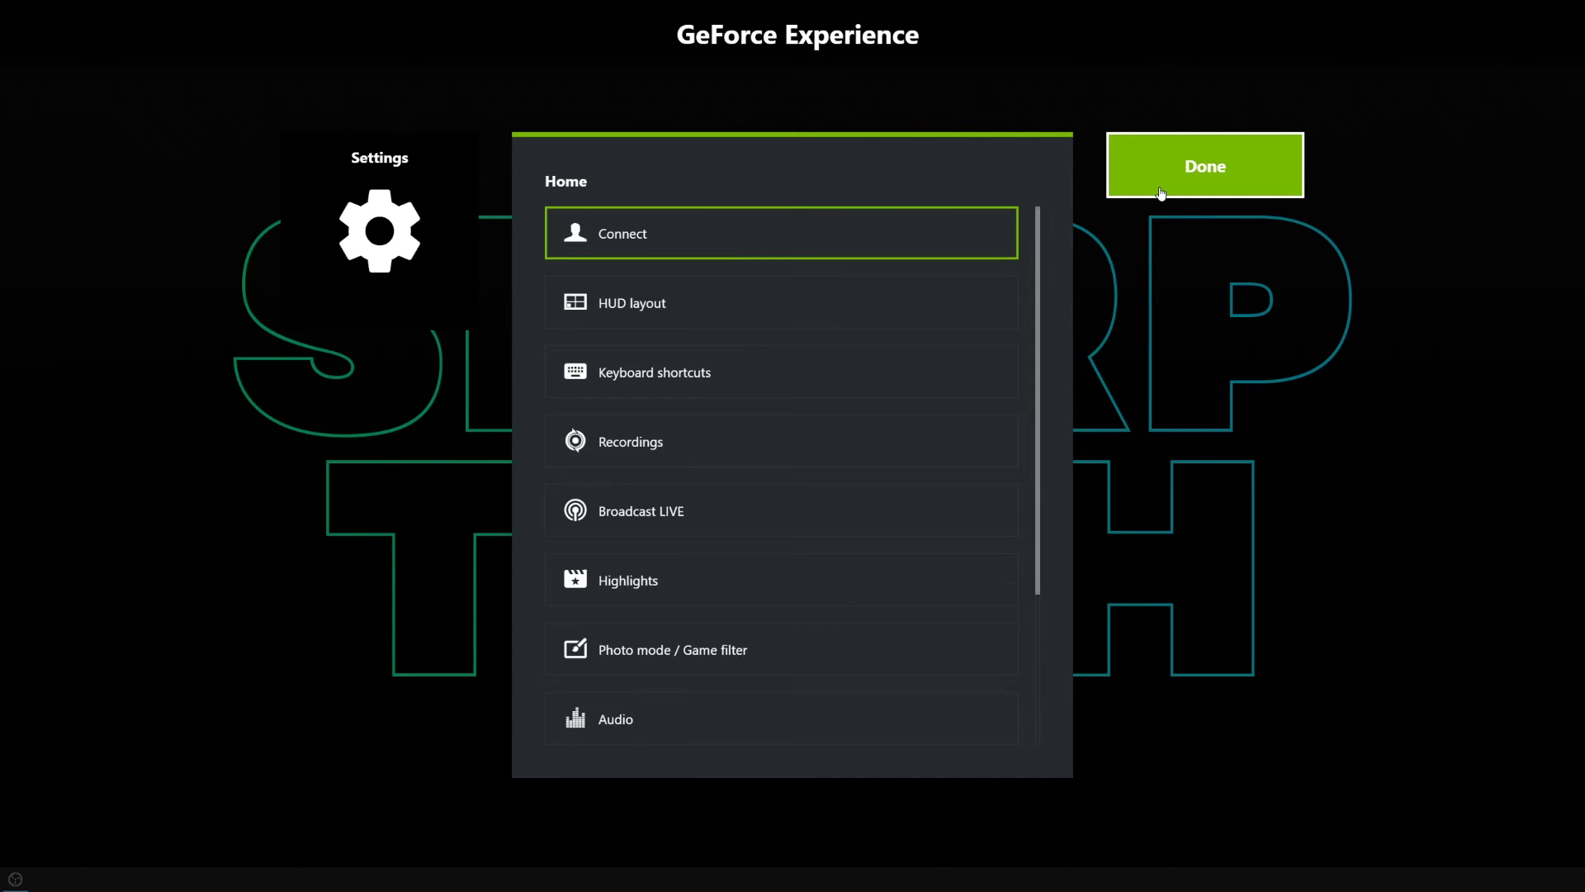